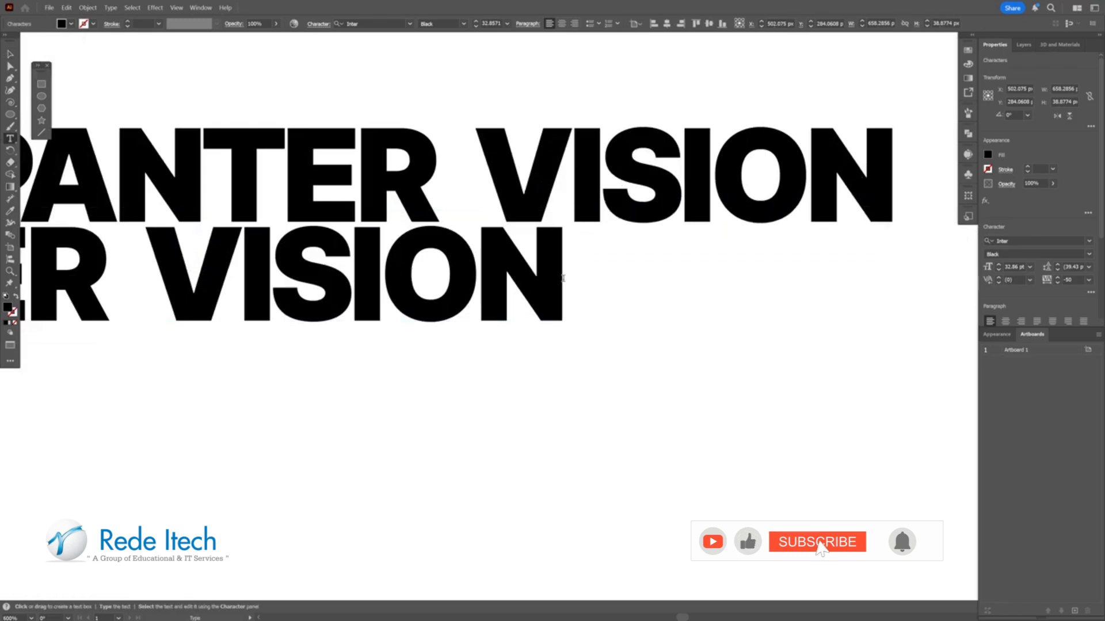
# Step: Append PANT to the second text line and convert both lines of text to outlines
pyautogui.write('PANT')
pyautogui.press('Escape')
pyautogui.click(837, 440)
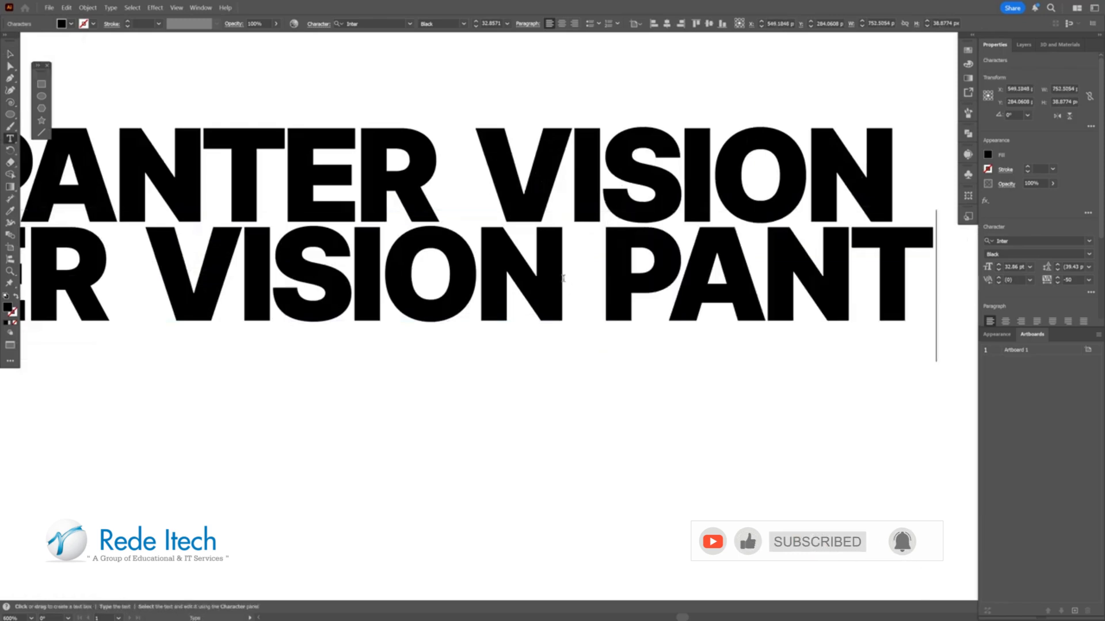
pyautogui.click(352, 164)
pyautogui.rightClick(352, 164)
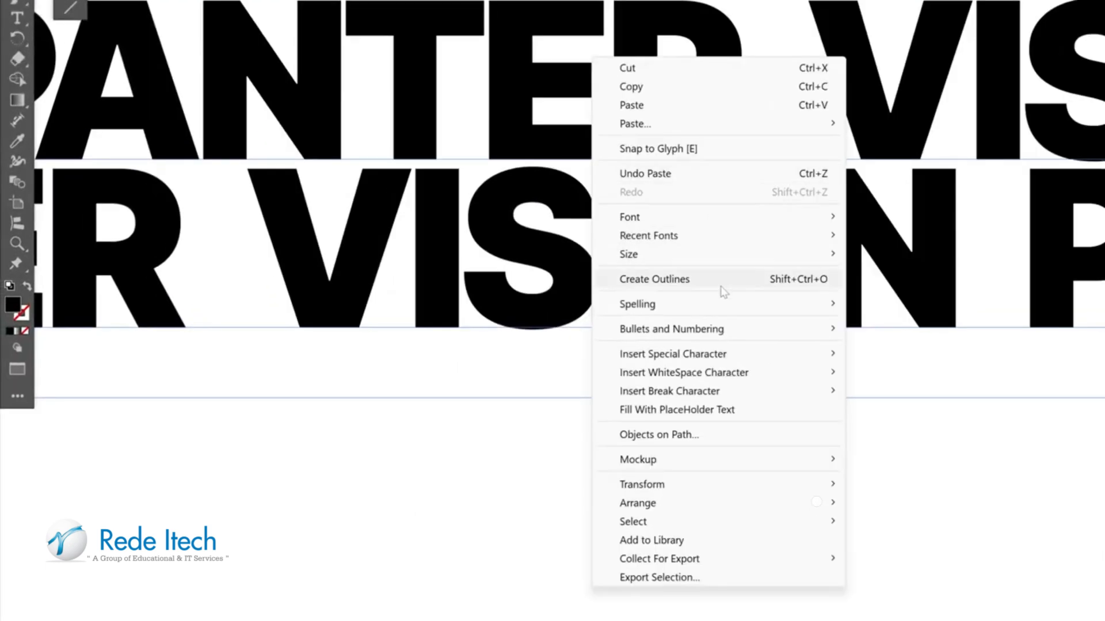
pyautogui.click(723, 286)
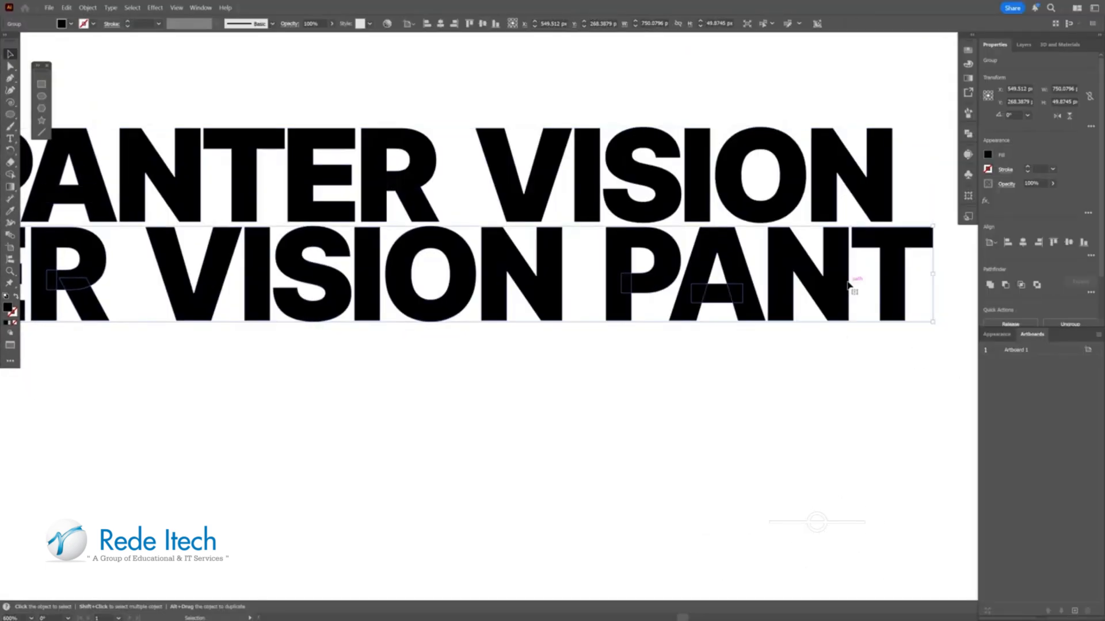
# Step: Scale the outlined second line down so its width matches the line above it
pyautogui.moveTo(931, 322); pyautogui.dragTo(892, 351)
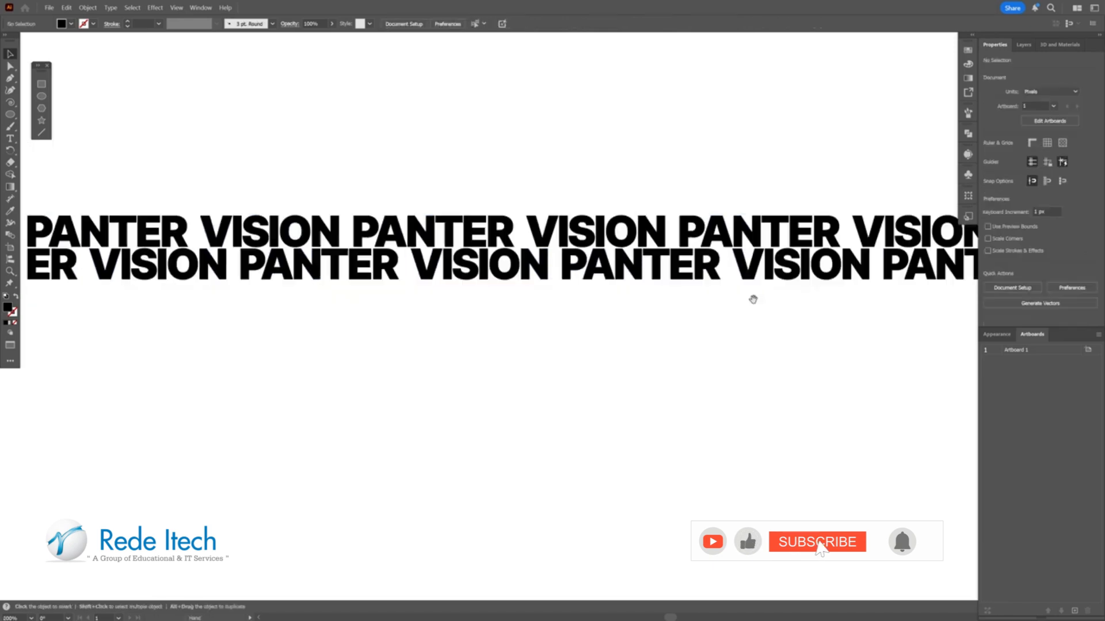
pyautogui.scroll(-1, 752, 301)
pyautogui.moveTo(436, 321); pyautogui.dragTo(412, 322)
# Step: Duplicate the two outlined text lines directly below themselves and repeat the copy to build six stacked rows
pyautogui.click(213, 248)
pyautogui.scroll(4, 165, 271)
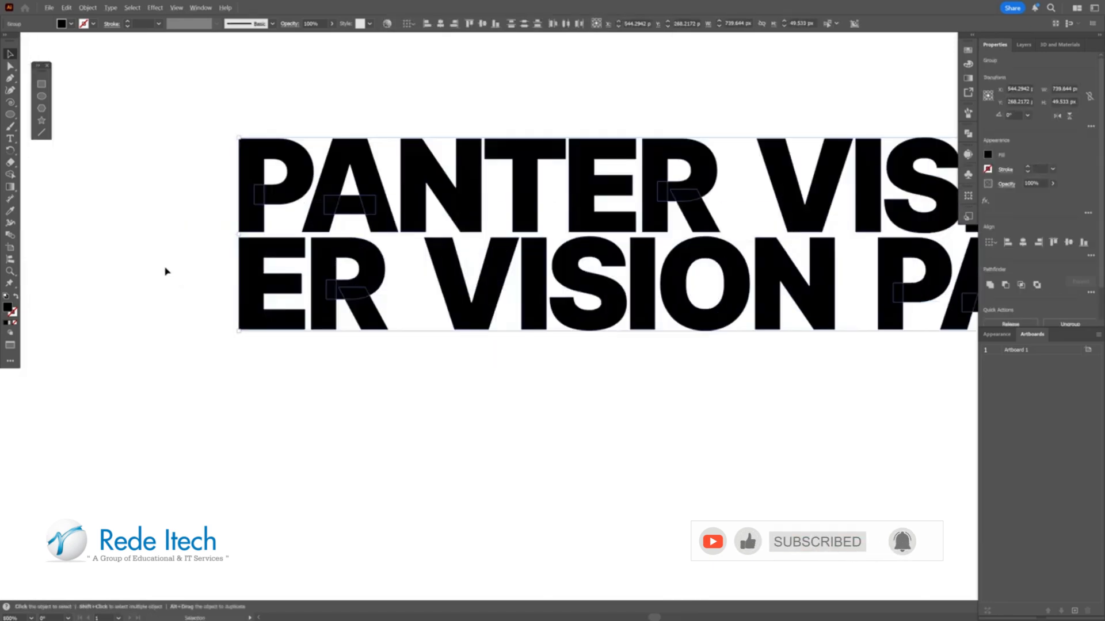
pyautogui.moveTo(259, 199); pyautogui.dragTo(262, 392)
pyautogui.scroll(-2, 320, 242)
pyautogui.hotkey('ctrl', 'd')
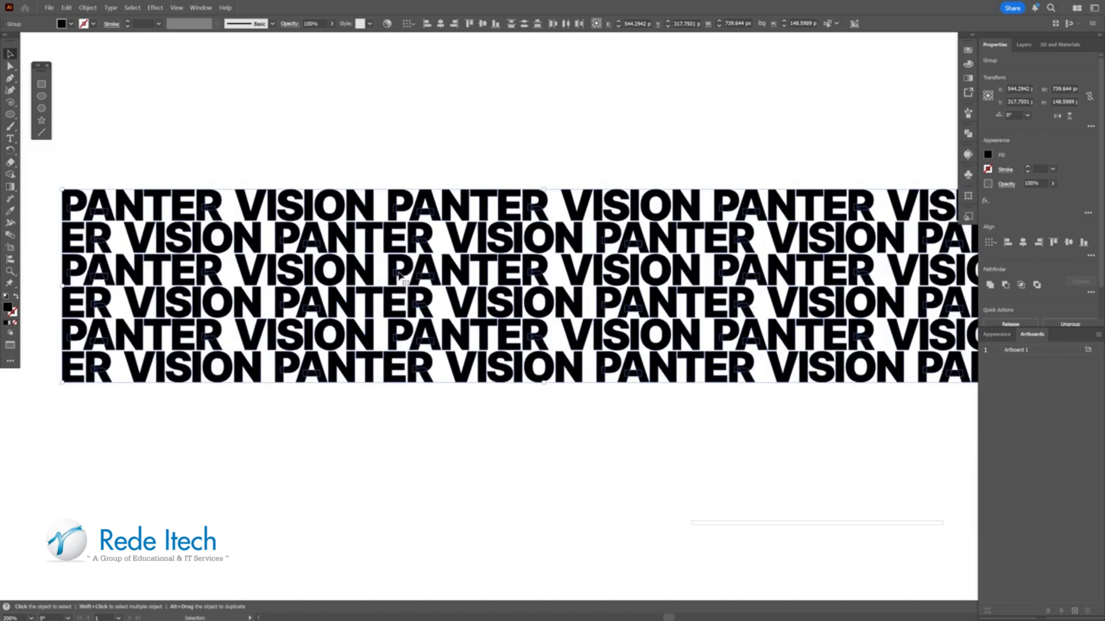
# Step: Group the six text rows and fill them with light gray
pyautogui.rightClick(399, 276)
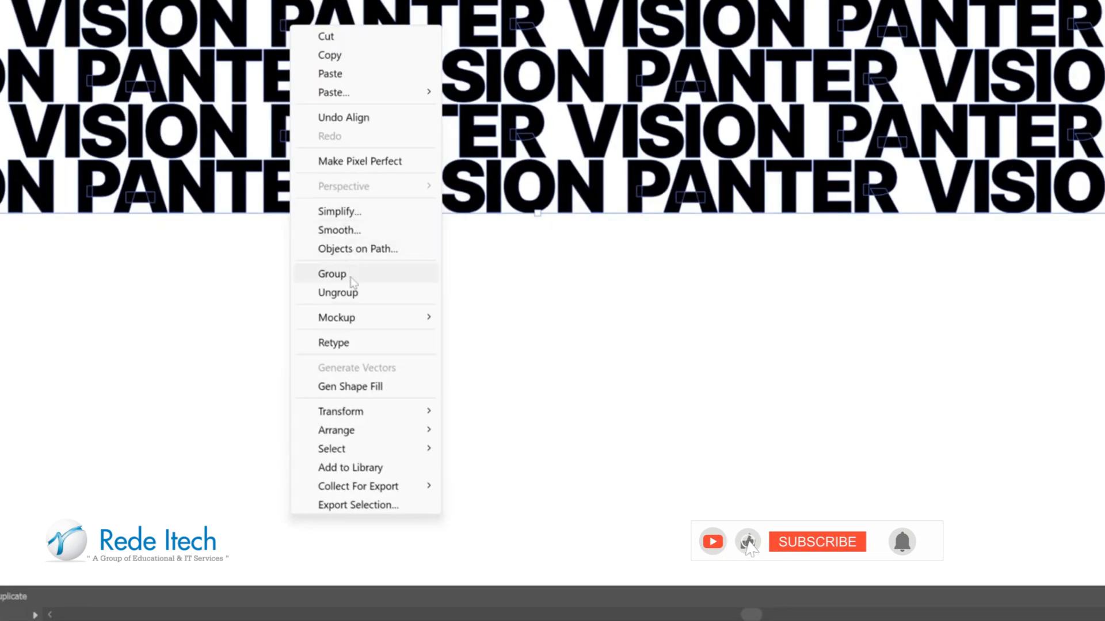
pyautogui.click(352, 281)
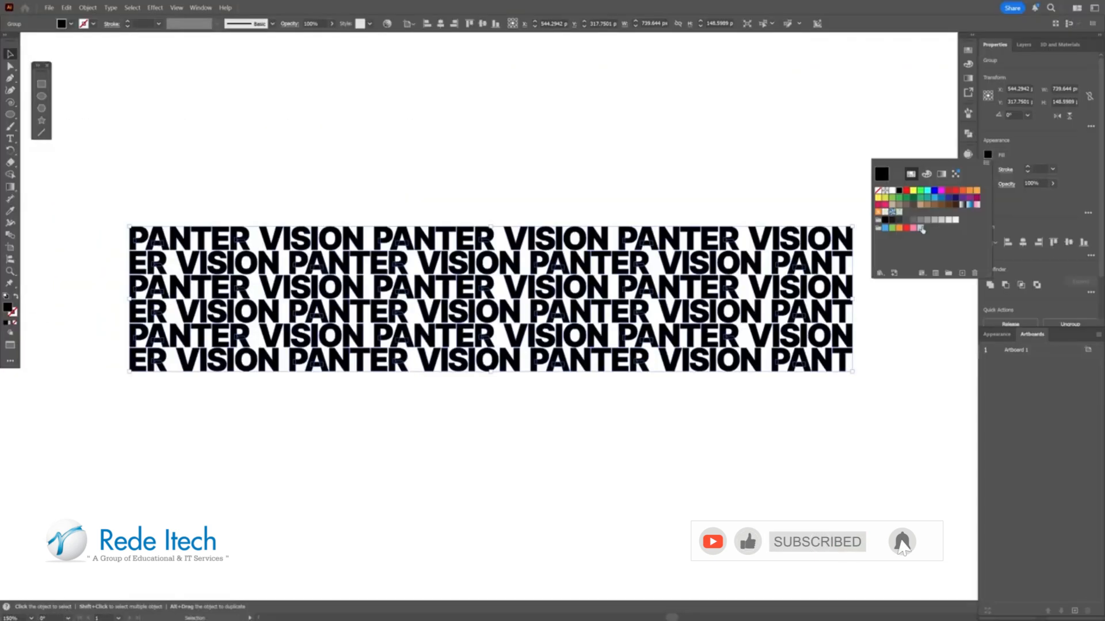
pyautogui.click(948, 222)
pyautogui.click(348, 126)
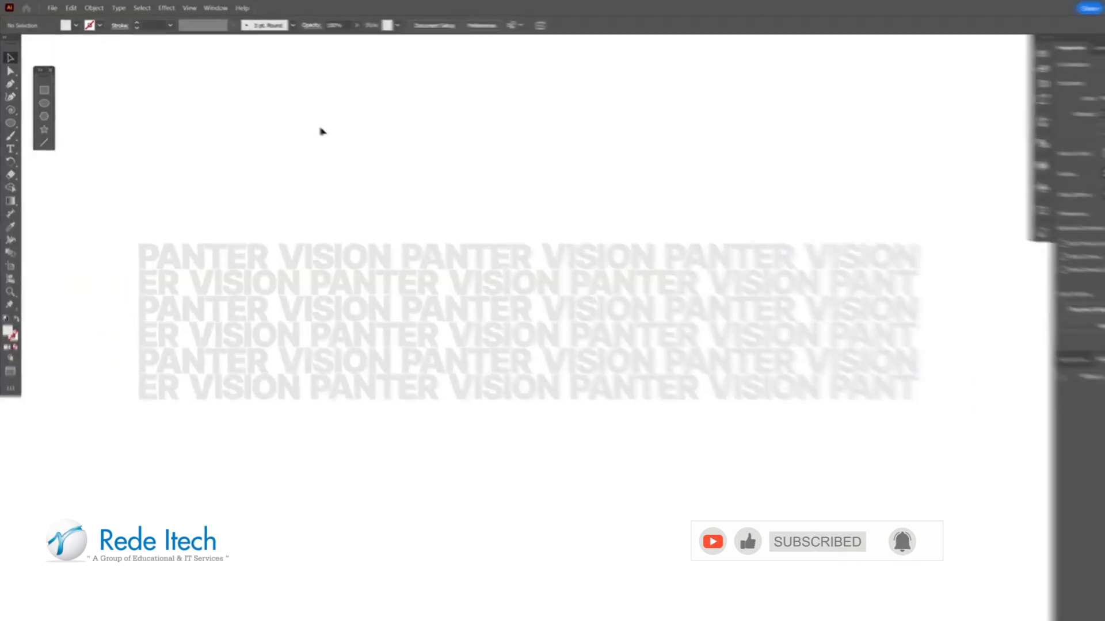
# Step: Draw a black rectangle about 748 by 176 px over the text block and send it to the back
pyautogui.click(968, 50)
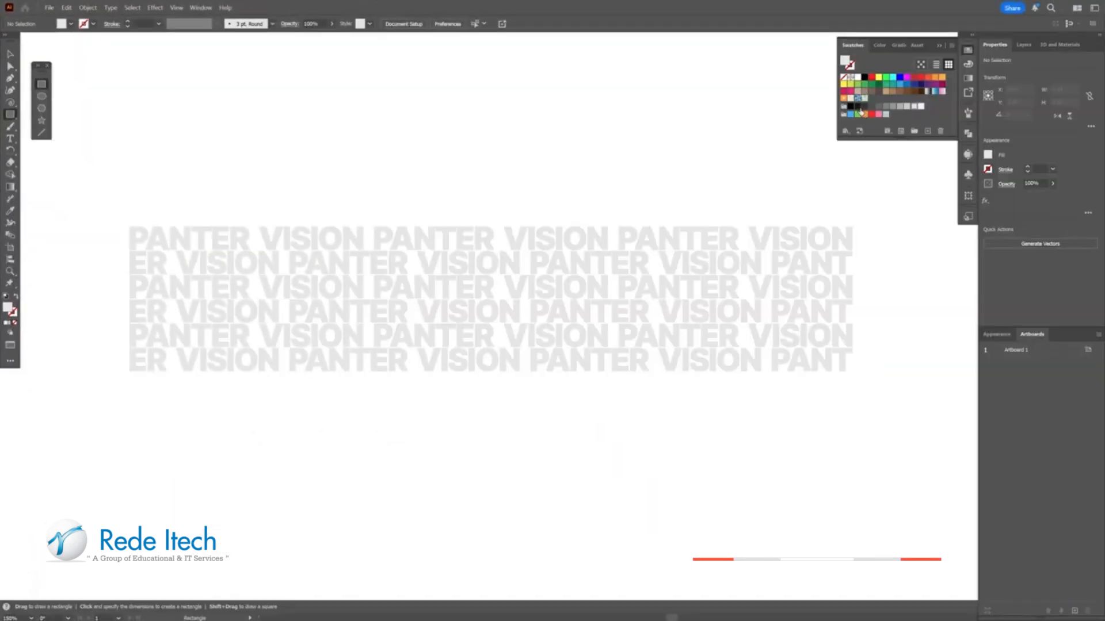
pyautogui.click(853, 108)
pyautogui.click(968, 50)
pyautogui.moveTo(126, 214); pyautogui.dragTo(856, 384)
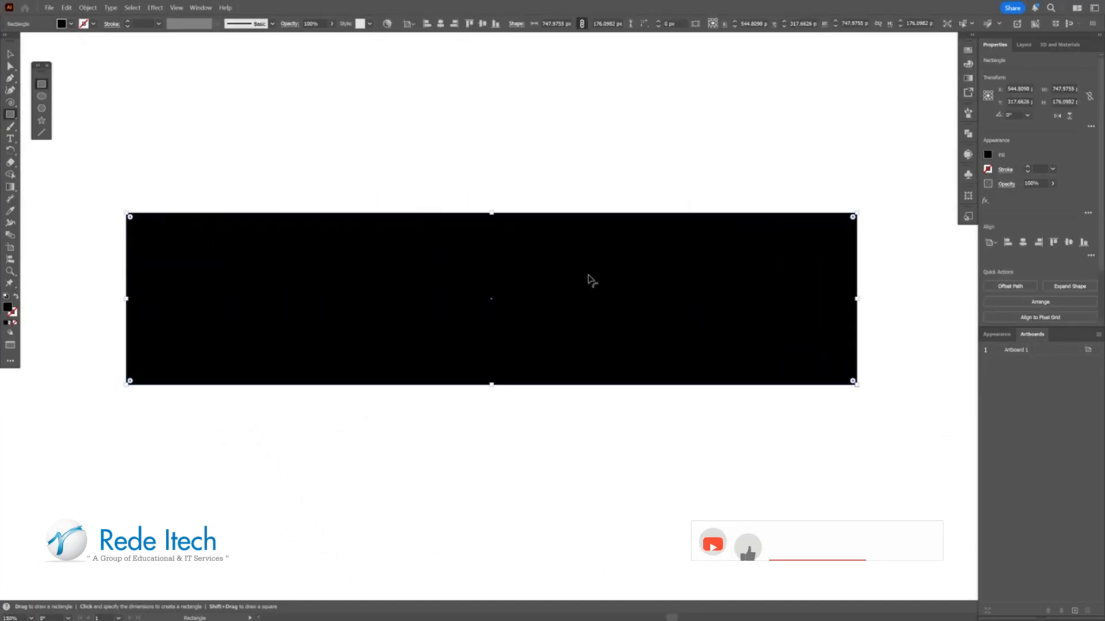
pyautogui.rightClick(589, 279)
pyautogui.moveTo(644, 552)
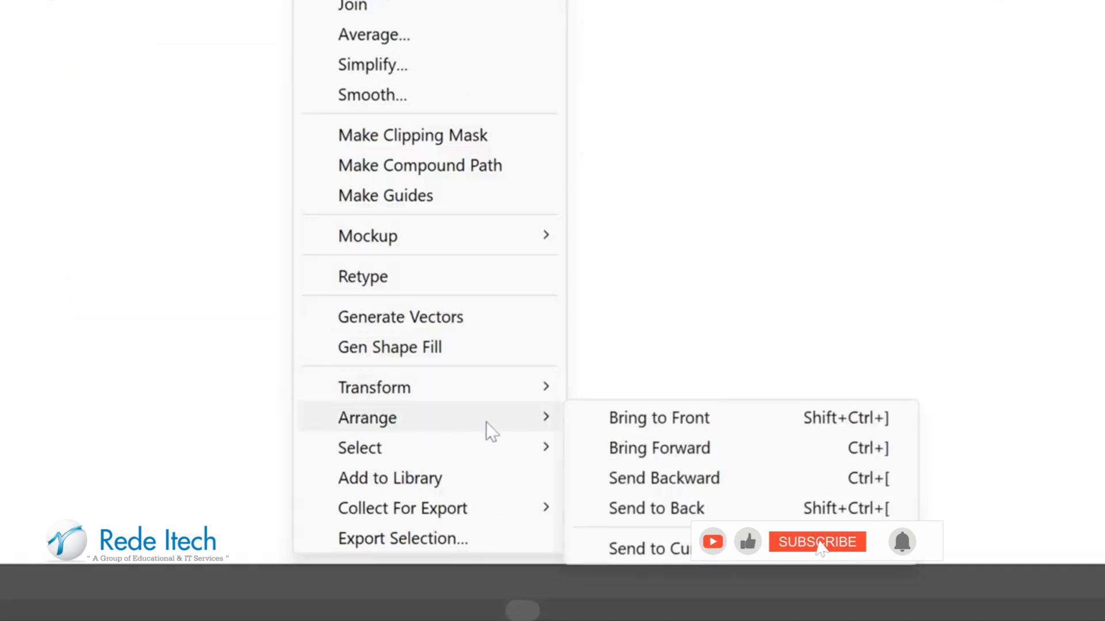
pyautogui.click(655, 509)
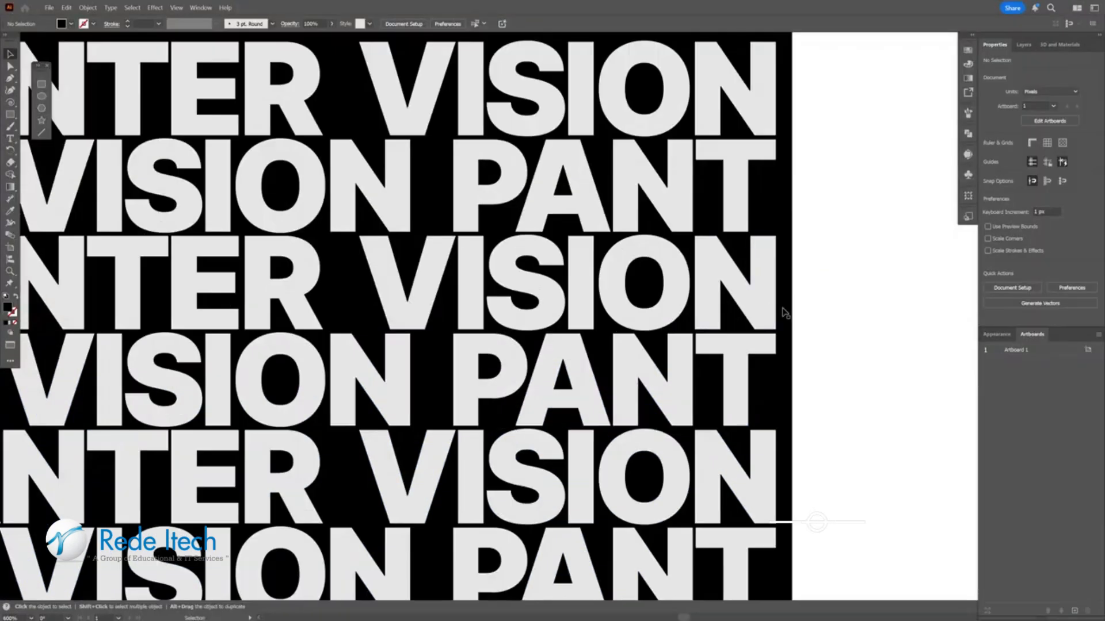
# Step: Resize the black rectangle to fit closely around the text block, about 740 by 155 px
pyautogui.click(786, 314)
pyautogui.scroll(6, 785, 314)
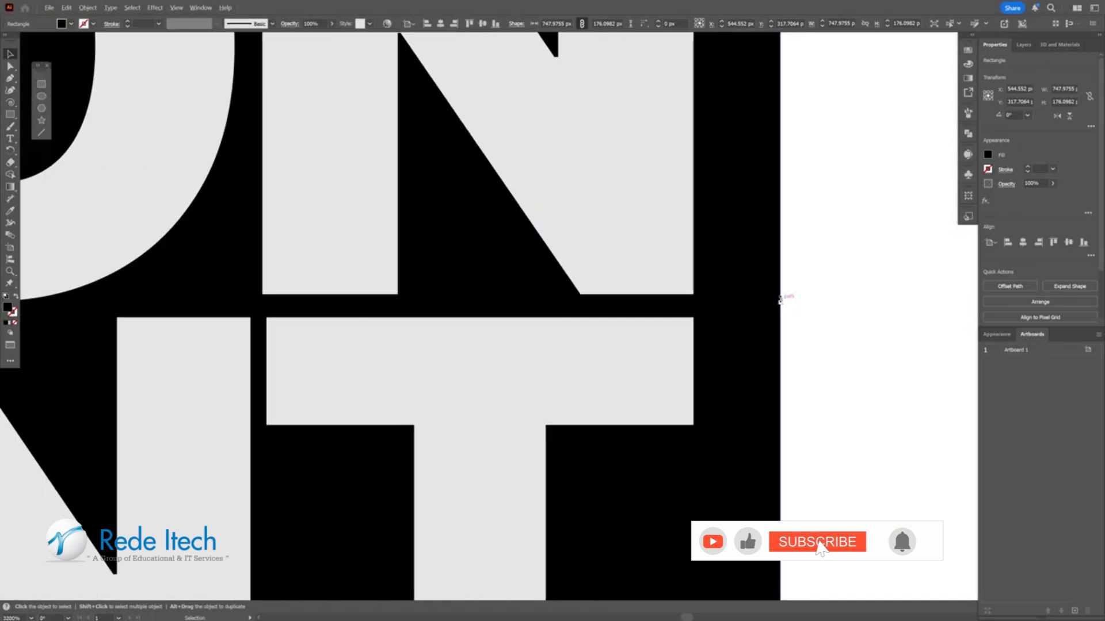
pyautogui.moveTo(780, 299); pyautogui.dragTo(703, 304)
pyautogui.scroll(-7, 420, 203)
pyautogui.moveTo(465, 212); pyautogui.dragTo(467, 271)
pyautogui.click(467, 198)
pyautogui.scroll(-5, 468, 198)
# Step: Group the text with its black background and save the group as a dynamic Movie Clip symbol
pyautogui.hotkey('ctrl', 'a')
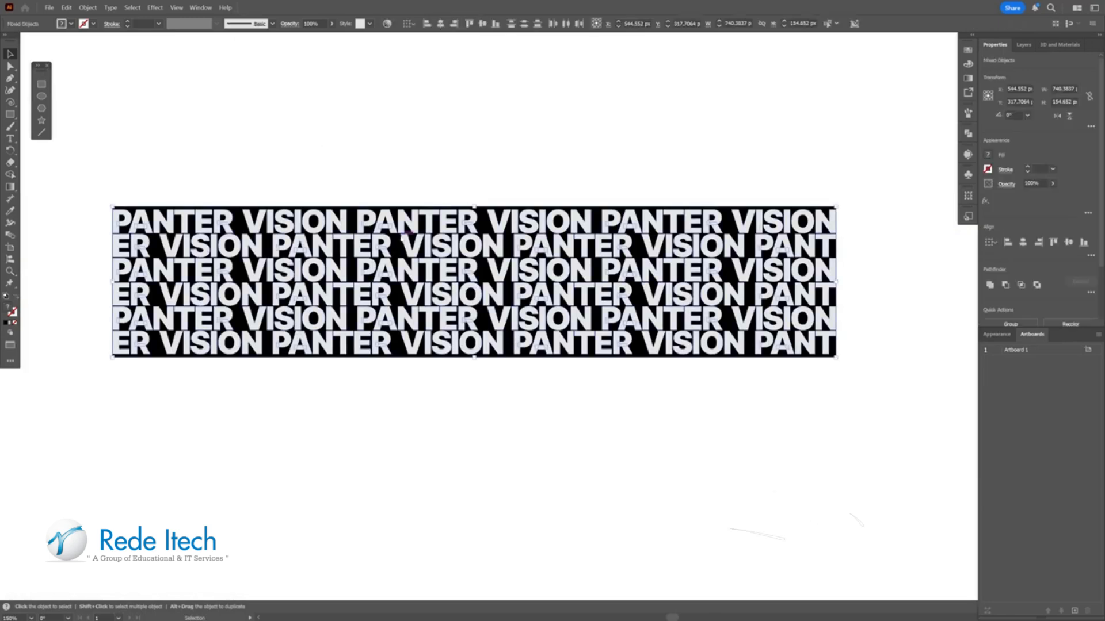
pyautogui.rightClick(402, 236)
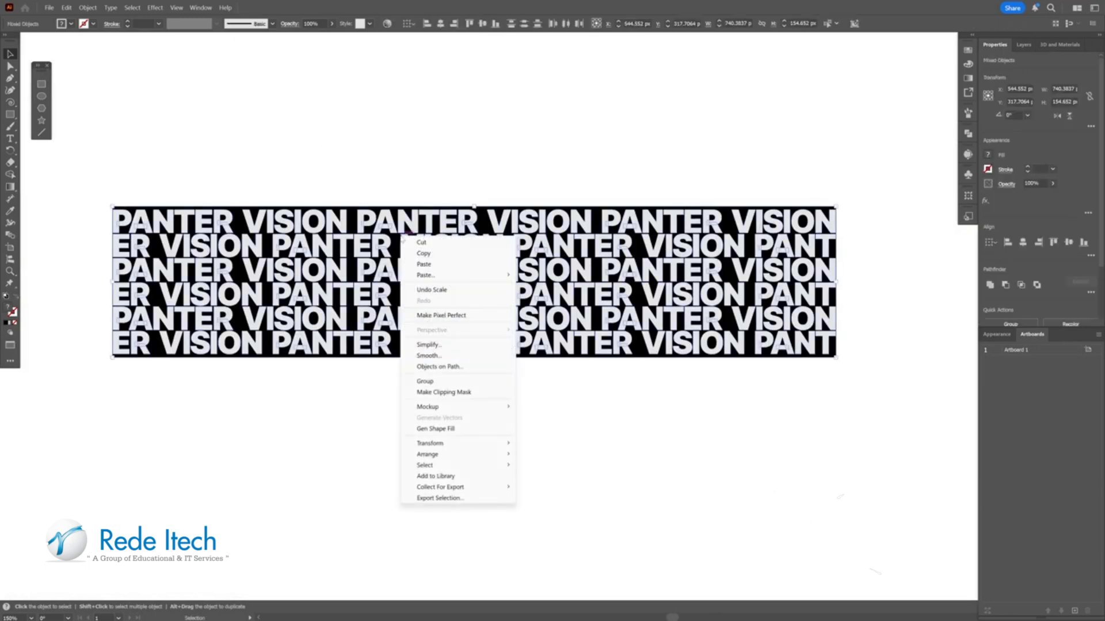
pyautogui.click(426, 381)
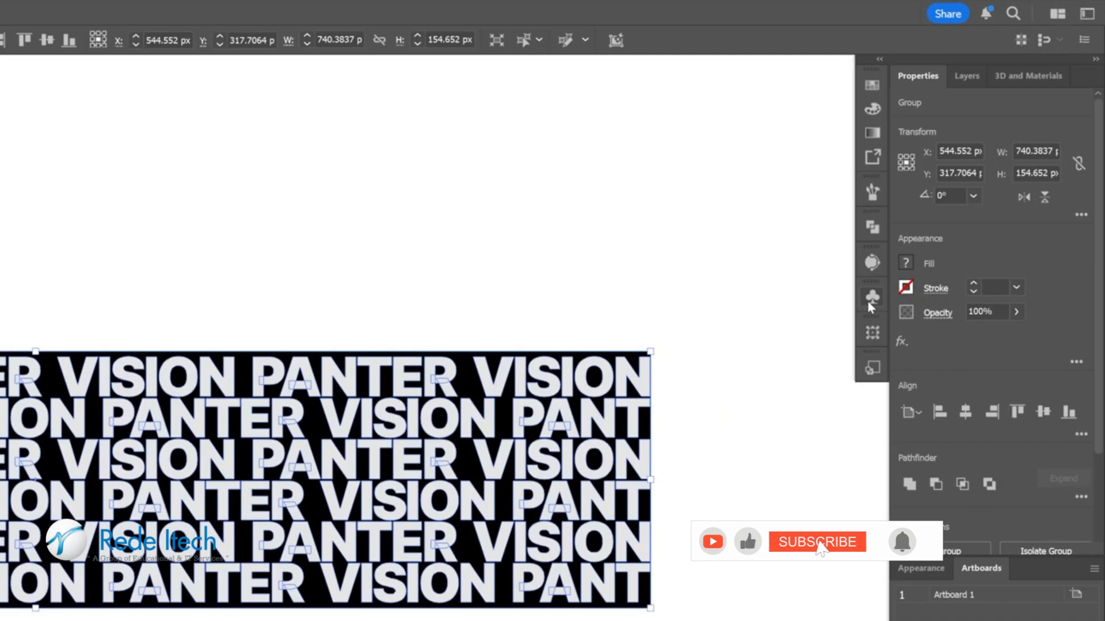
pyautogui.click(966, 175)
pyautogui.moveTo(358, 457); pyautogui.dragTo(757, 450)
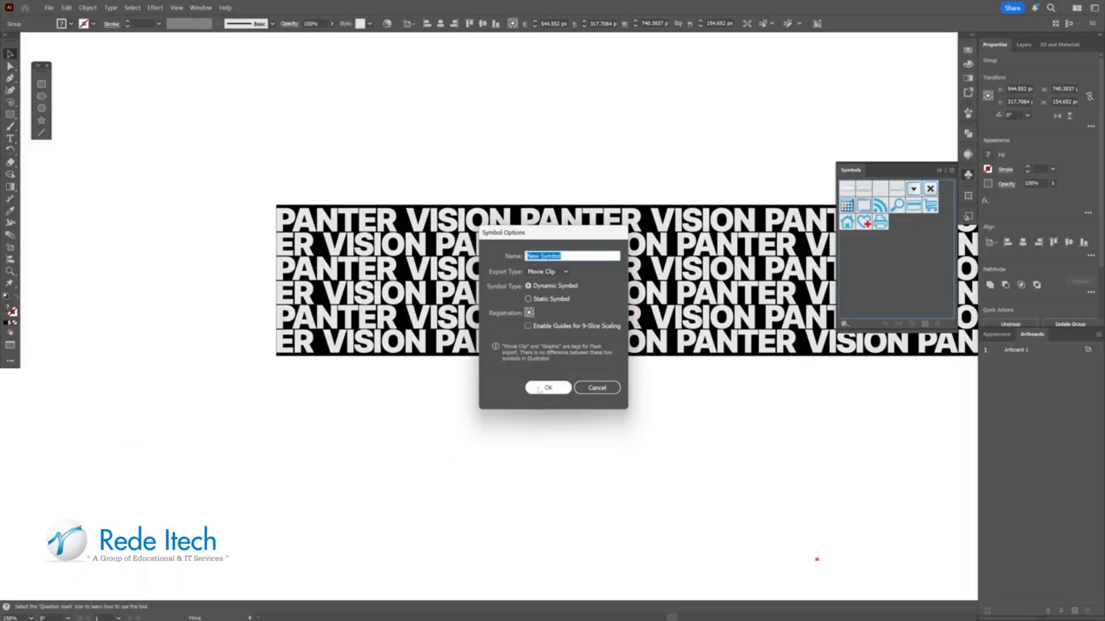
pyautogui.click(540, 388)
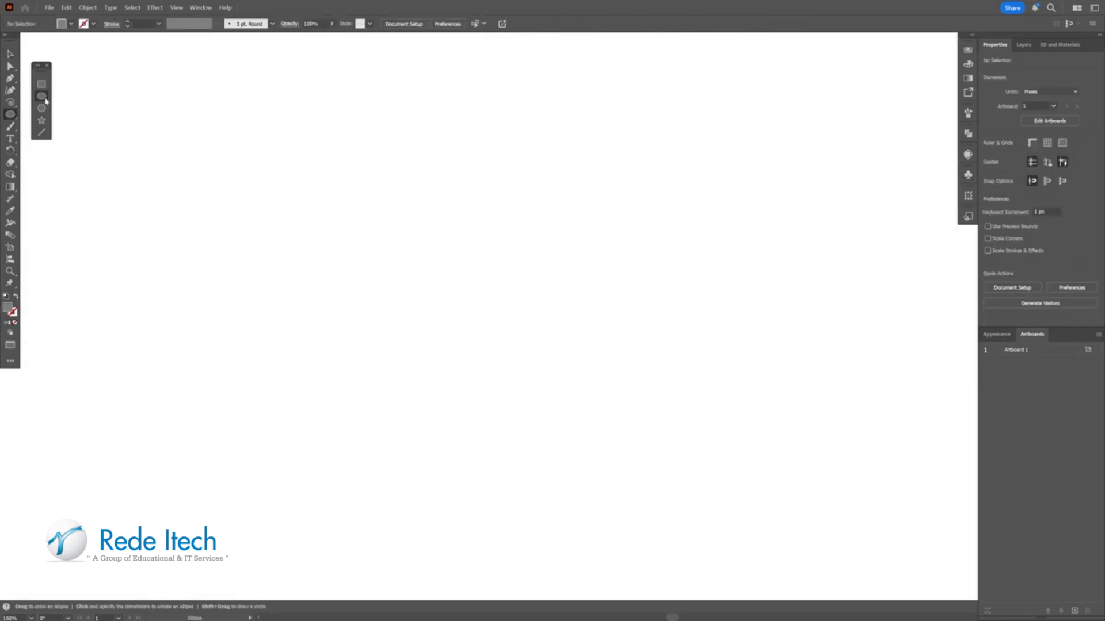
# Step: Draw a gray circle about 105 px in diameter on the empty canvas
pyautogui.click(45, 99)
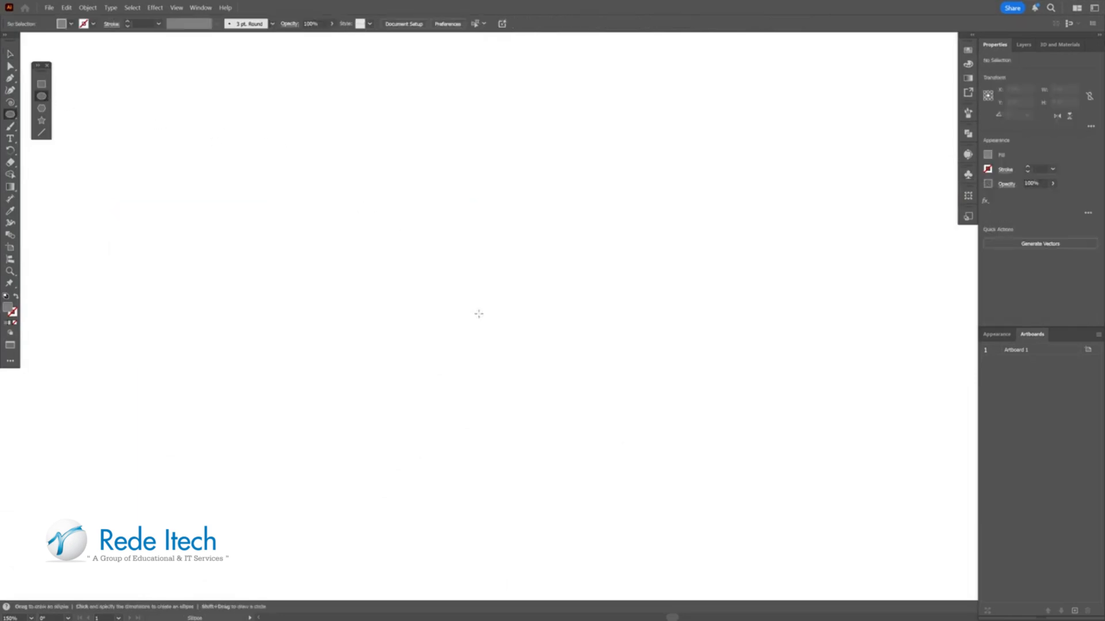
pyautogui.moveTo(478, 312); pyautogui.dragTo(558, 296)
# Step: Set up a 3D Revolve (Classic) effect on the circle with a 70 pt offset and rotation angles of -48°, -23° and 22°
pyautogui.click(192, 8)
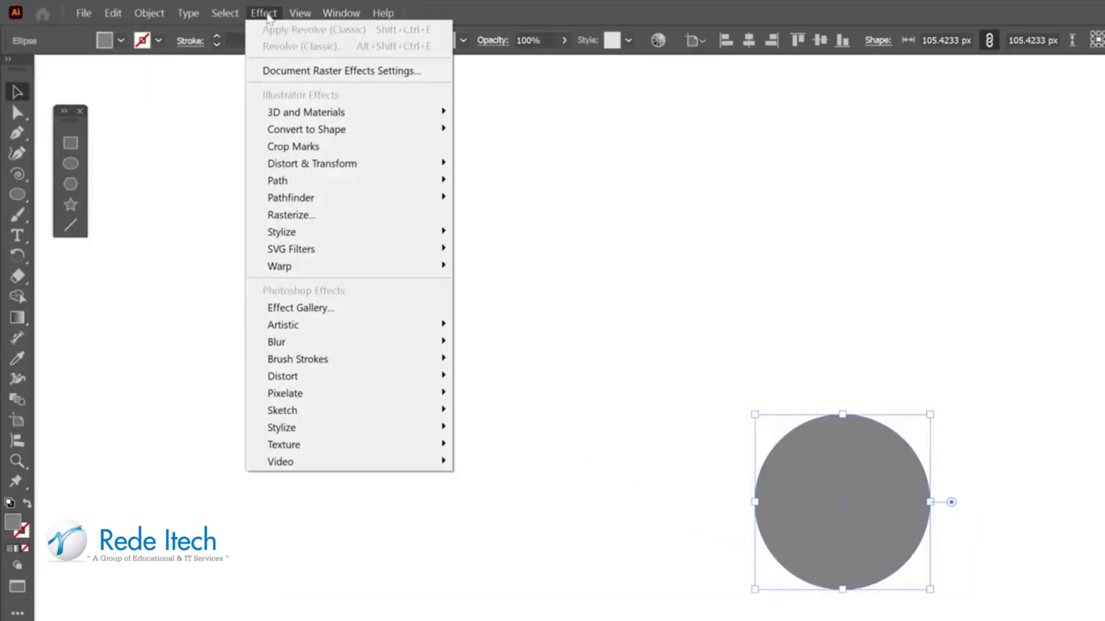
pyautogui.moveTo(248, 82)
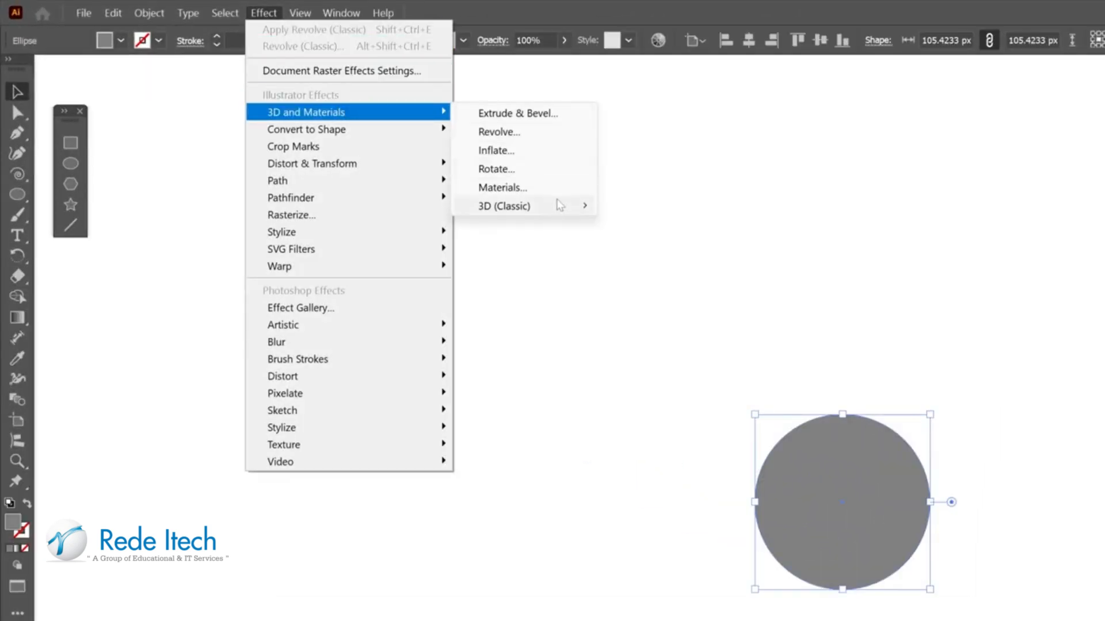
pyautogui.moveTo(555, 205)
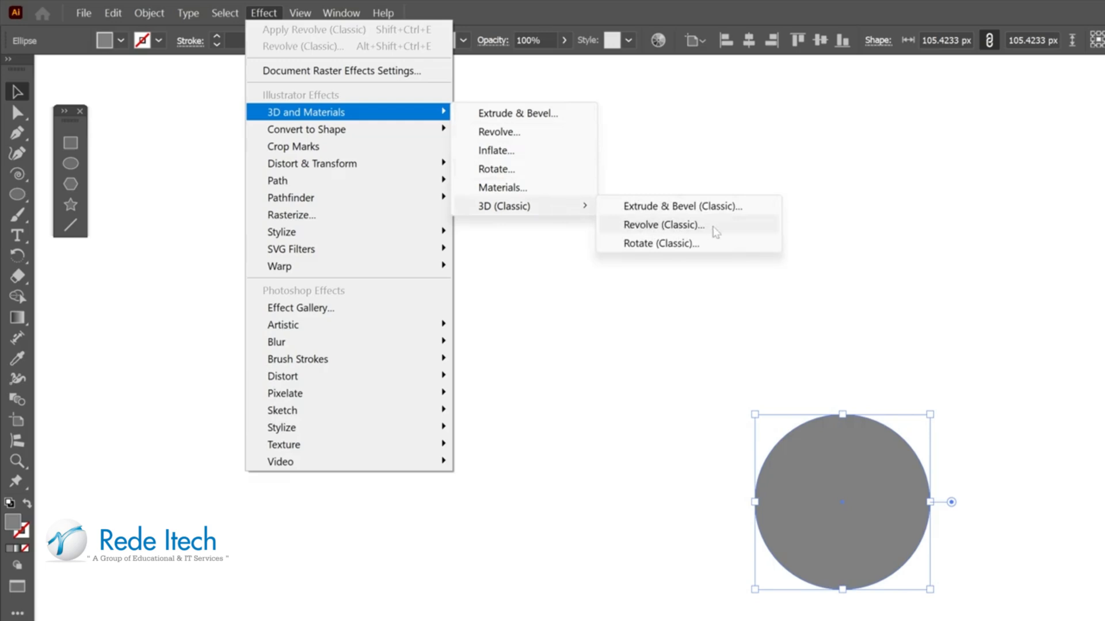
pyautogui.click(713, 229)
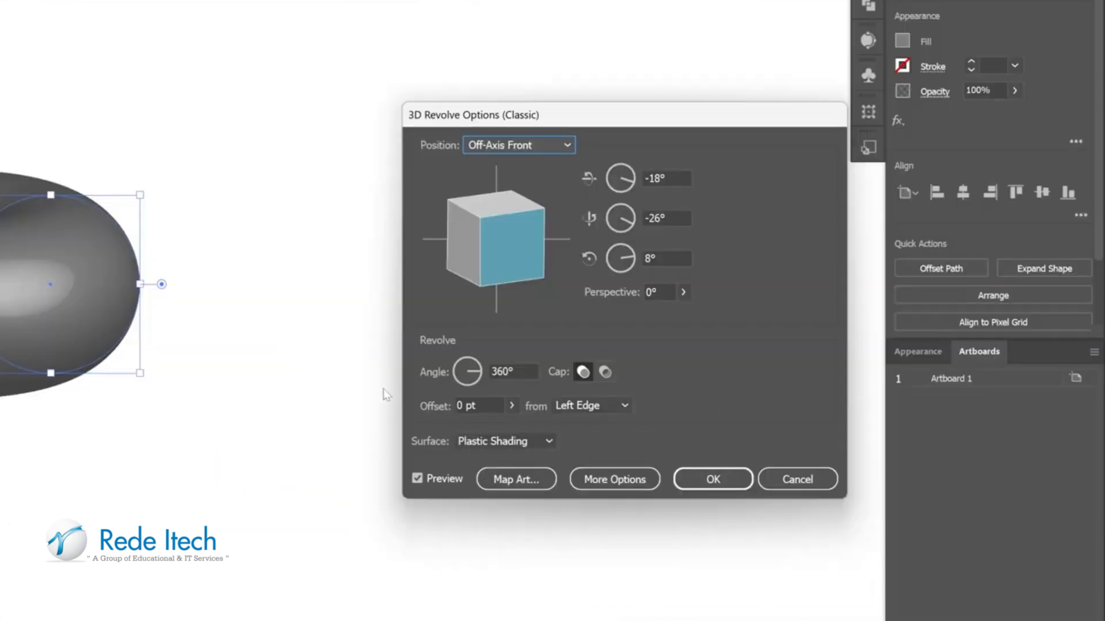
pyautogui.moveTo(485, 406); pyautogui.dragTo(458, 405)
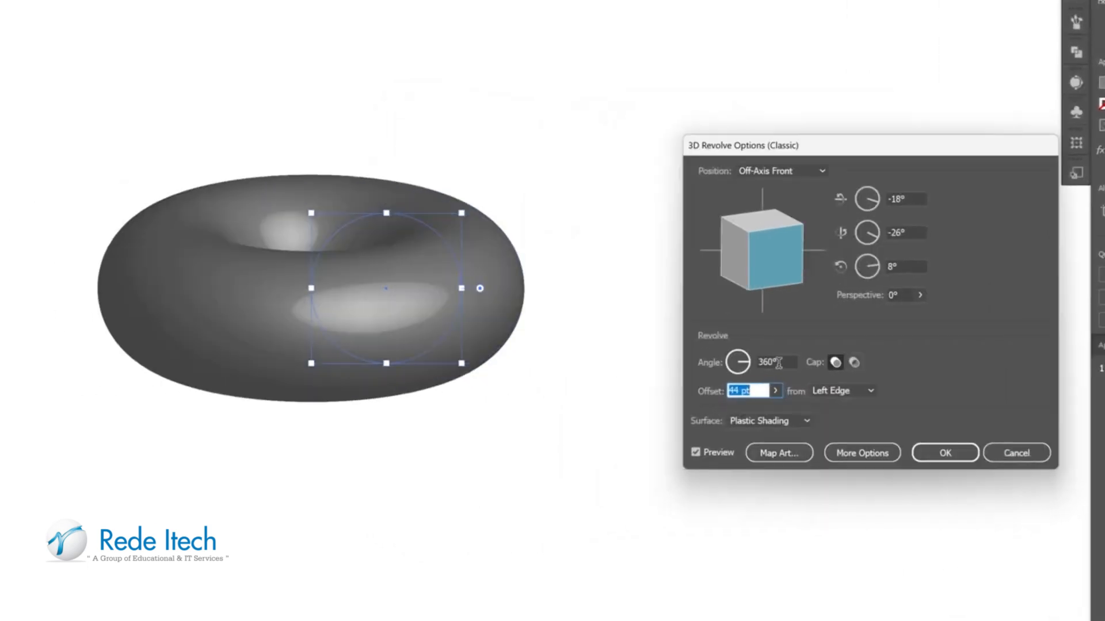
pyautogui.click(515, 371)
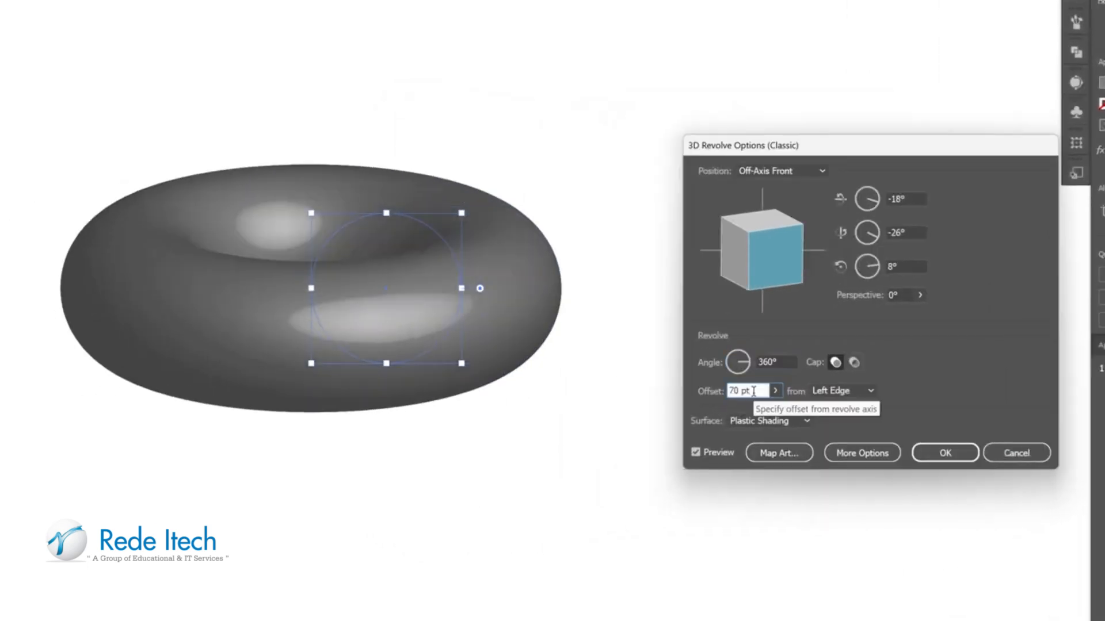
pyautogui.moveTo(770, 255); pyautogui.dragTo(768, 266)
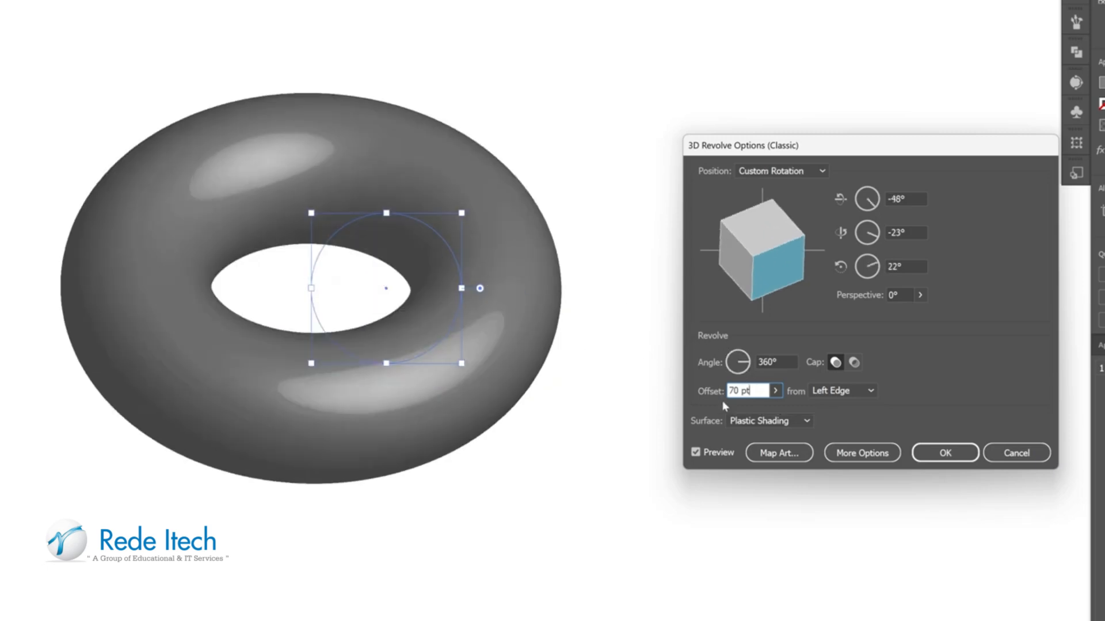
# Step: Map the text symbol onto the ring's surface, scale it to fit, and apply the revolve effect
pyautogui.click(781, 452)
pyautogui.click(754, 169)
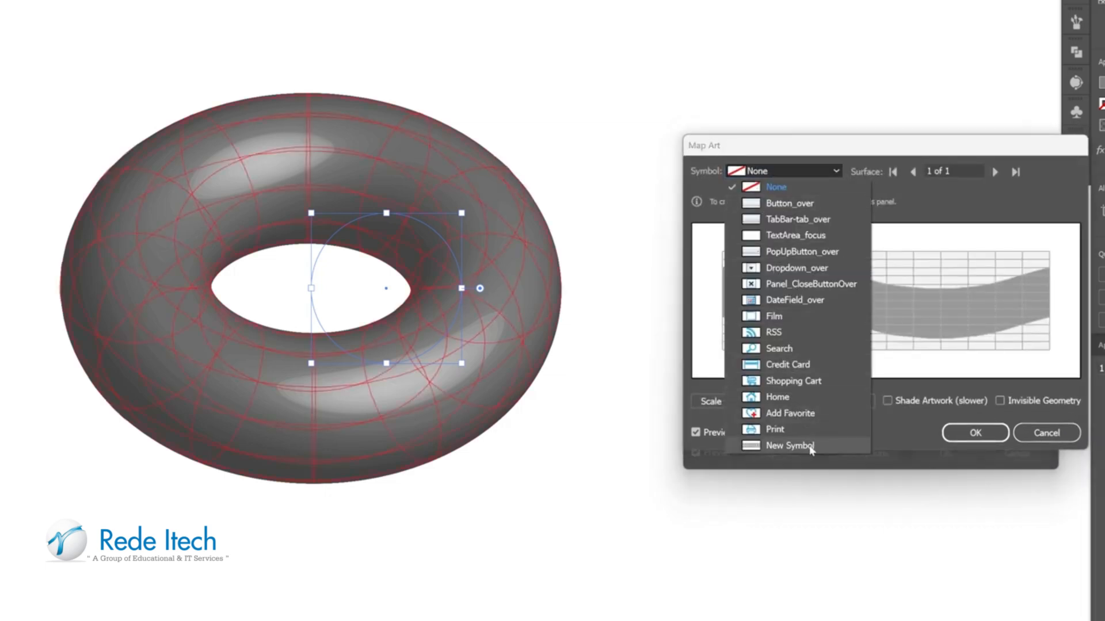
pyautogui.click(789, 446)
pyautogui.click(741, 404)
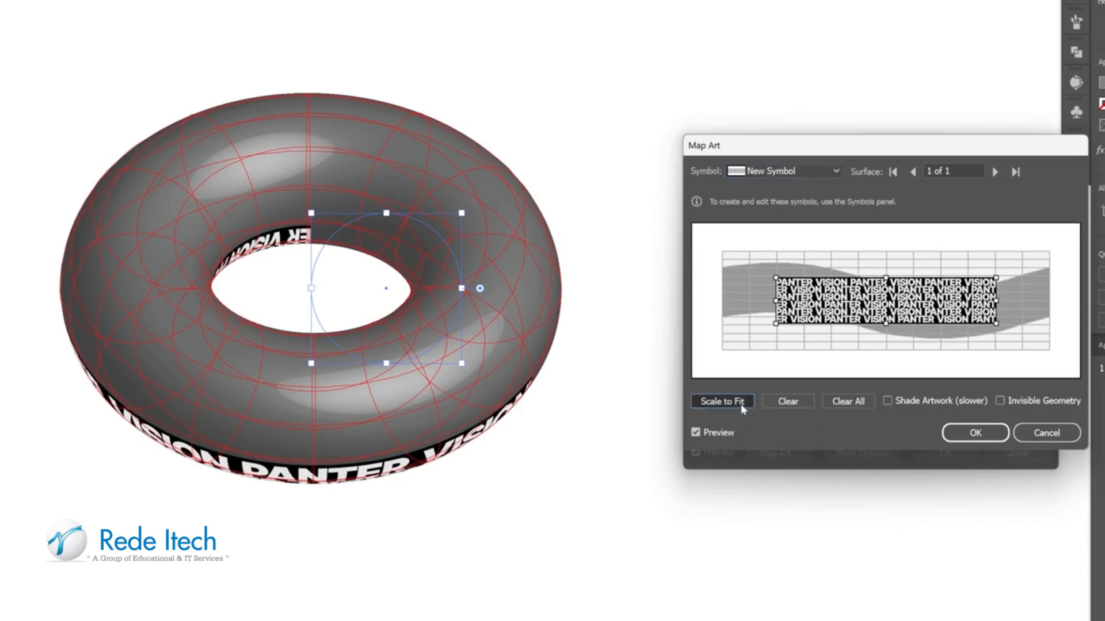
pyautogui.click(971, 436)
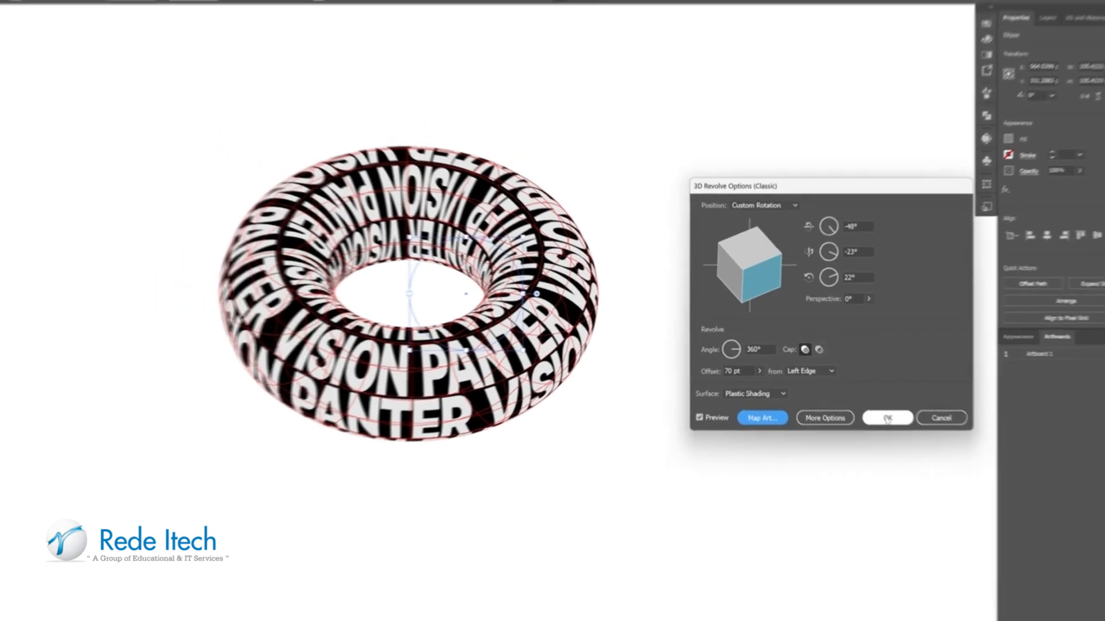
pyautogui.click(944, 452)
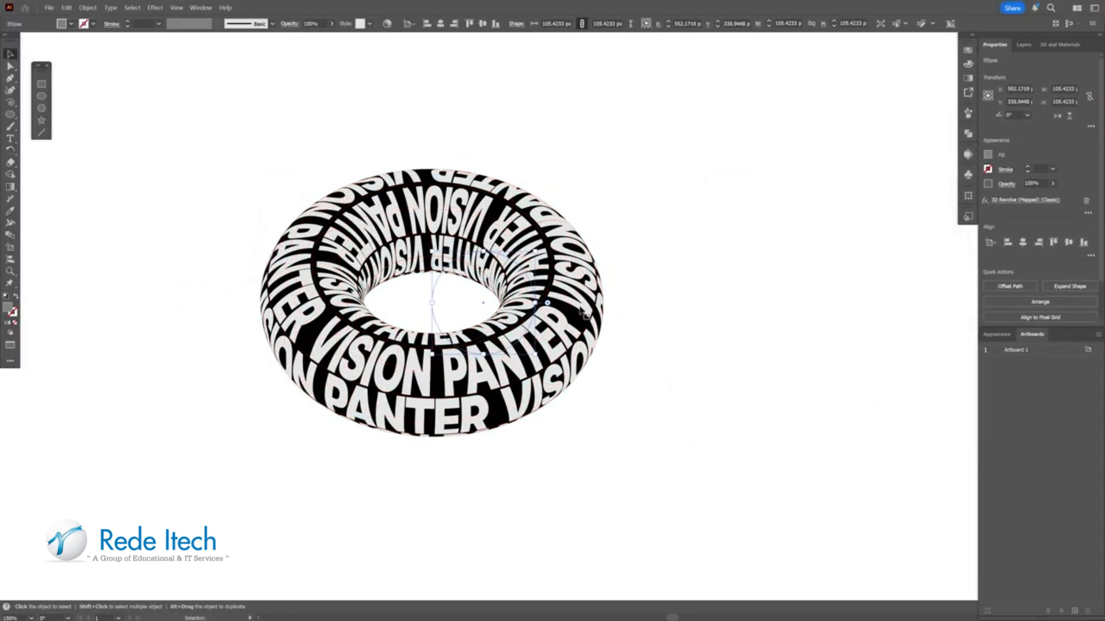
# Step: Duplicate the ring so it overlaps the original and rotate the copy's 3D Revolve to 47°, -19° and -56°
pyautogui.moveTo(505, 316); pyautogui.dragTo(643, 310)
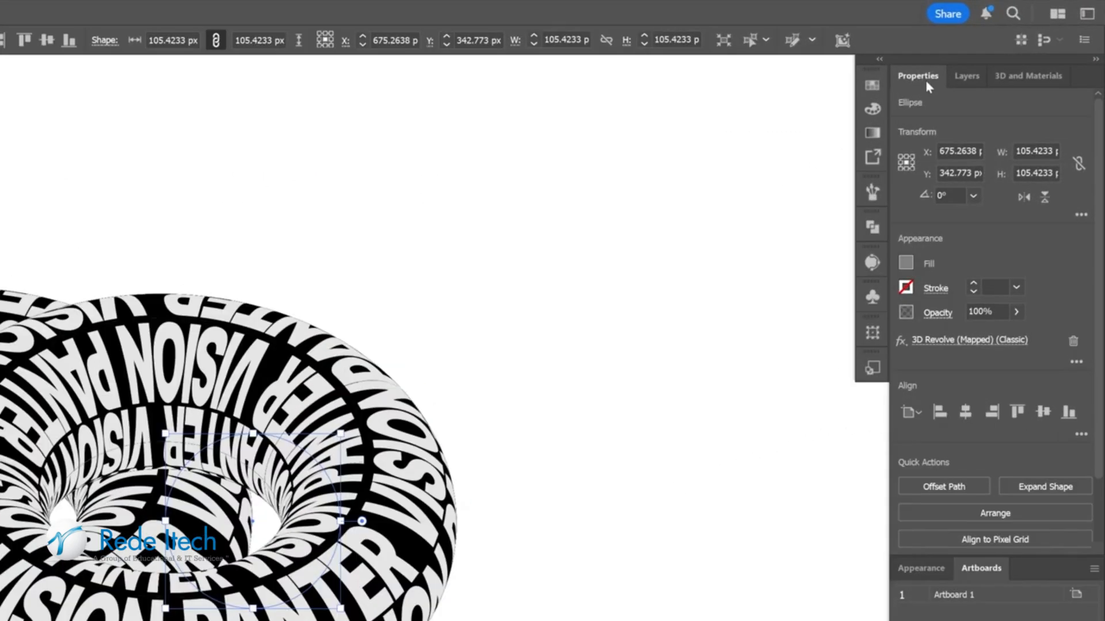
pyautogui.click(944, 341)
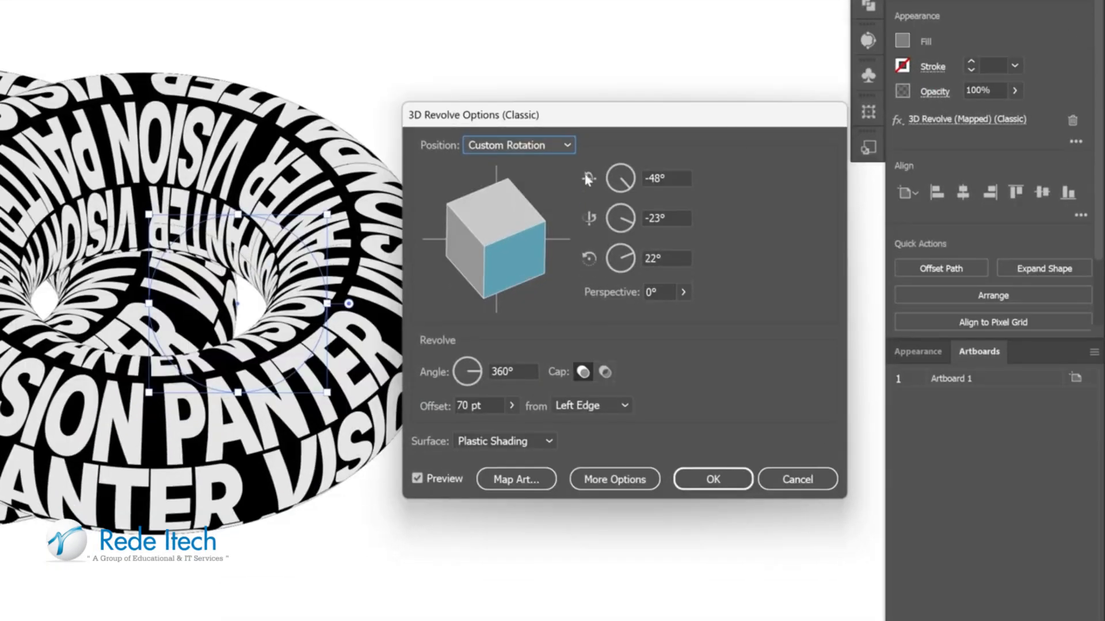
pyautogui.moveTo(488, 212); pyautogui.dragTo(482, 255)
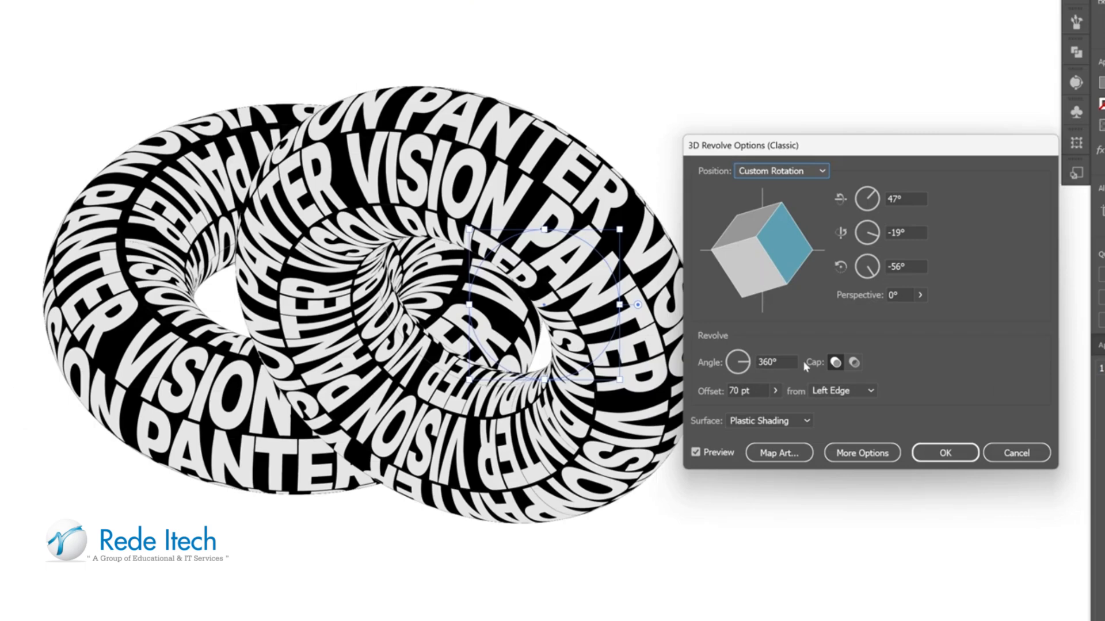
pyautogui.click(935, 453)
pyautogui.moveTo(661, 375); pyautogui.dragTo(649, 381)
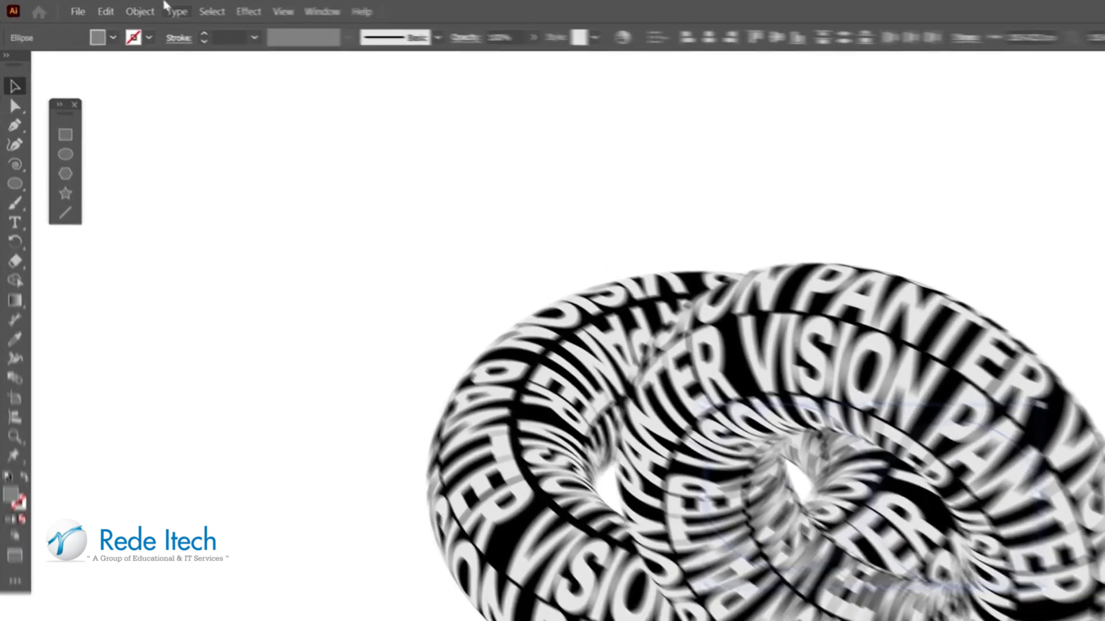
# Step: Expand the appearance of the rings and fully ungroup the right ring
pyautogui.click(87, 8)
pyautogui.click(274, 267)
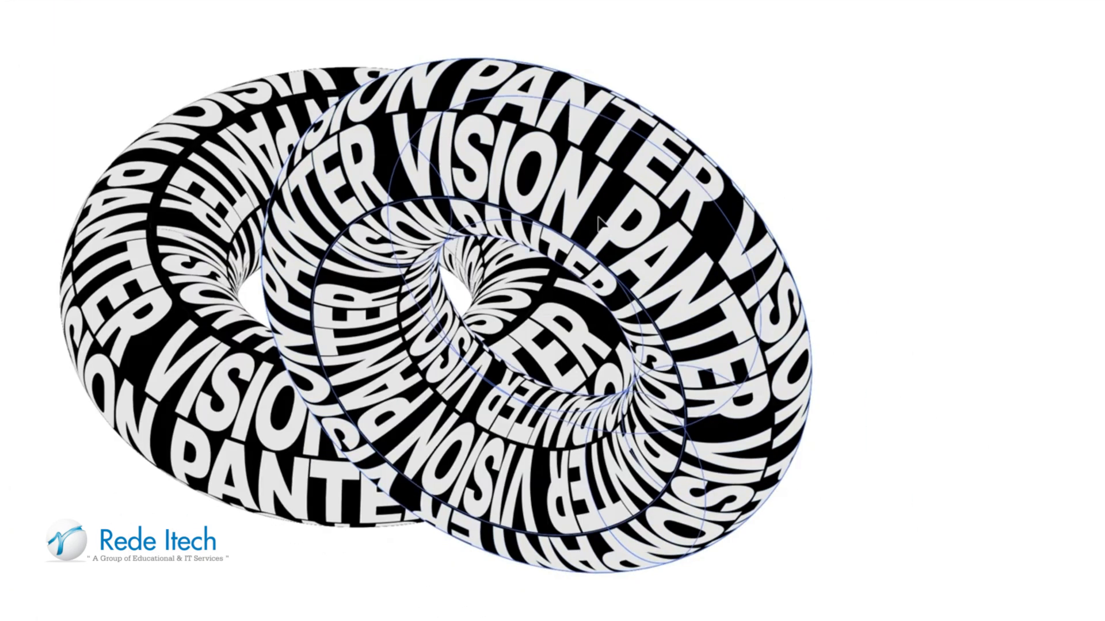
pyautogui.click(613, 219)
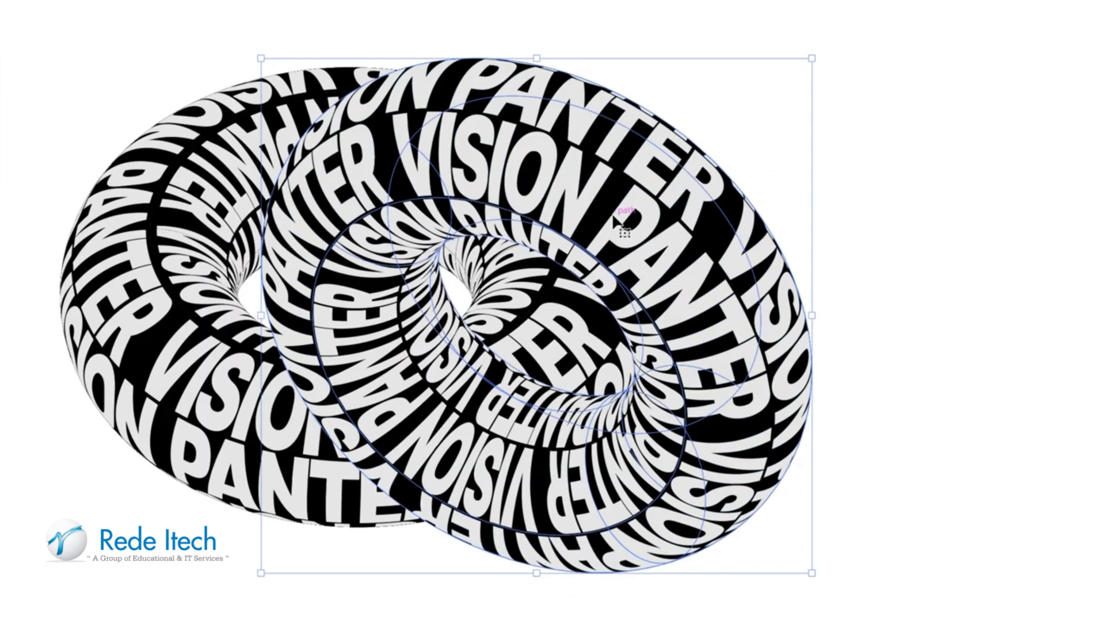
pyautogui.rightClick(614, 220)
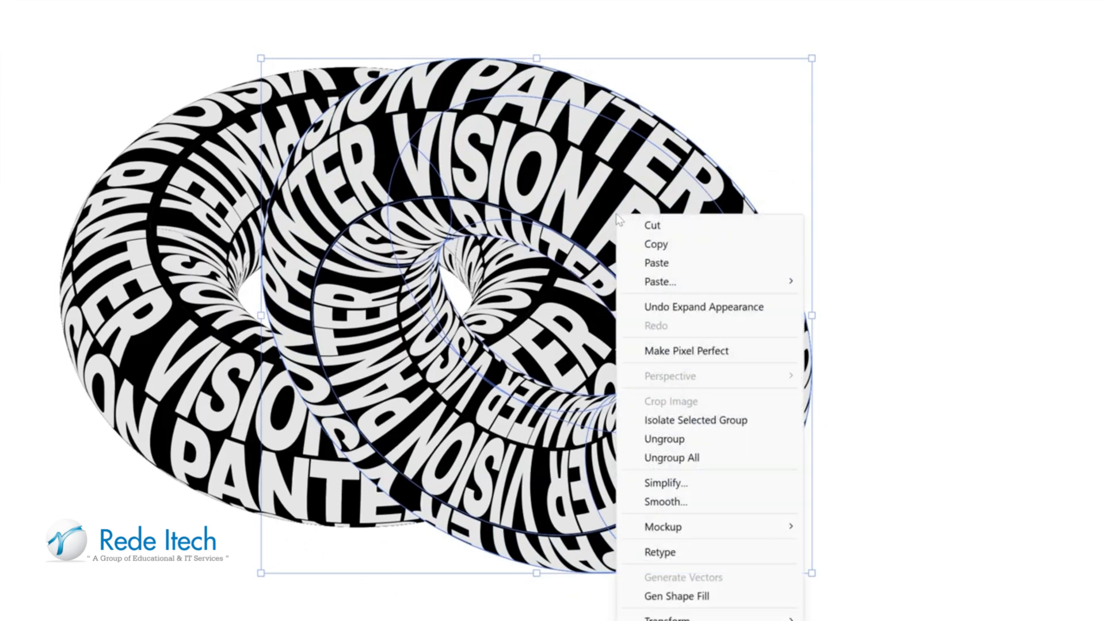
pyautogui.click(709, 458)
# Step: Release the right ring's clipping mask and group its loose parts
pyautogui.rightClick(689, 227)
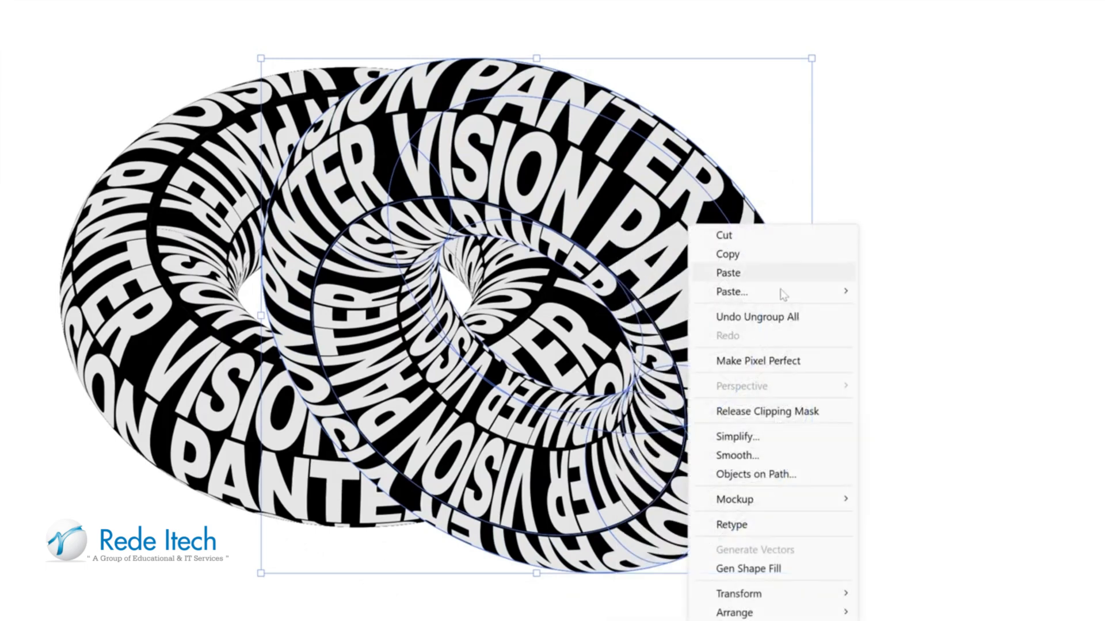
pyautogui.click(812, 414)
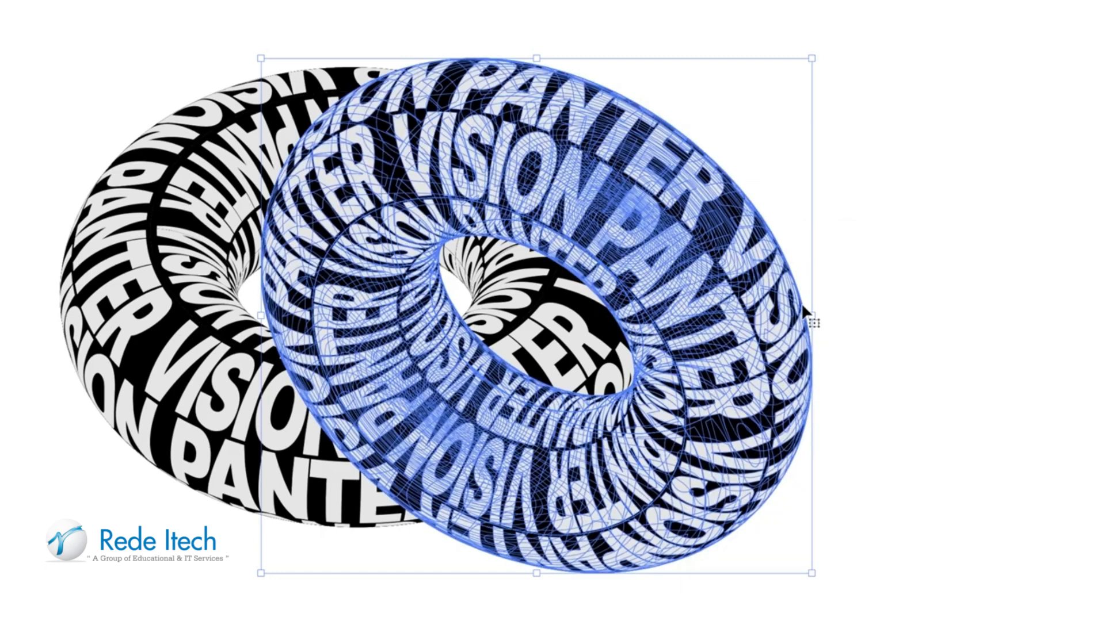
pyautogui.rightClick(689, 193)
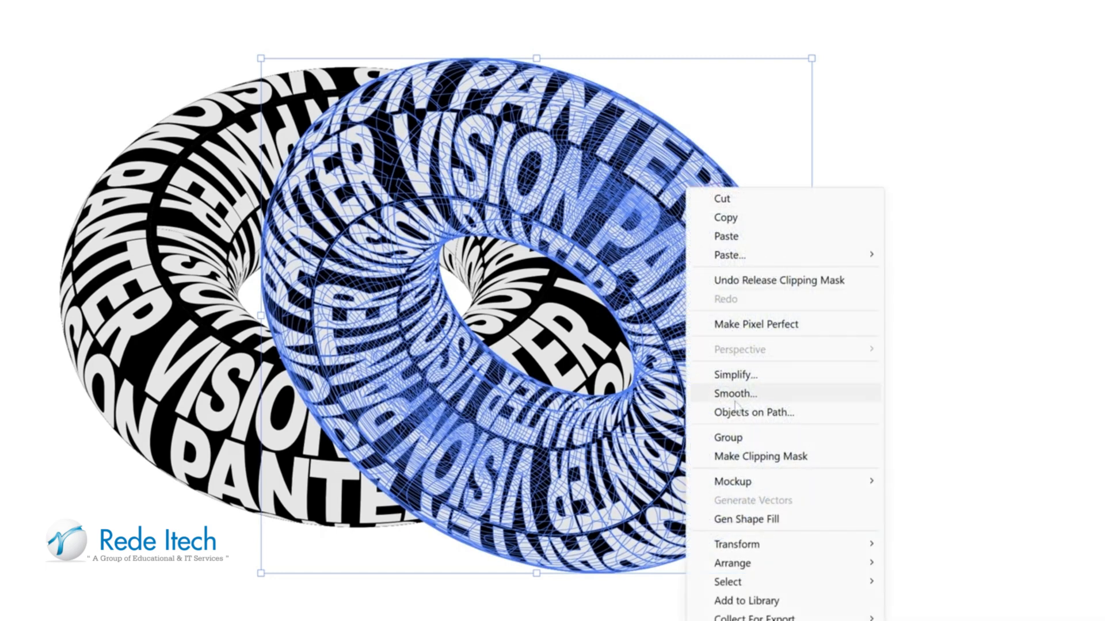
pyautogui.click(746, 436)
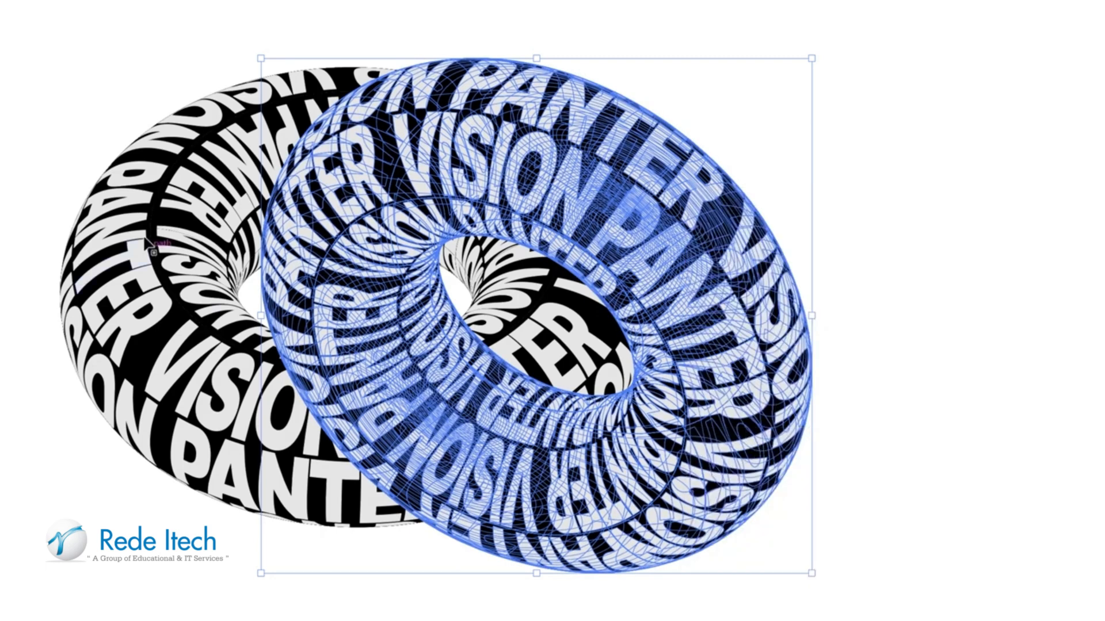
# Step: Fully ungroup the left ring, release its clipping mask and regroup its parts
pyautogui.click(144, 221)
pyautogui.rightClick(144, 221)
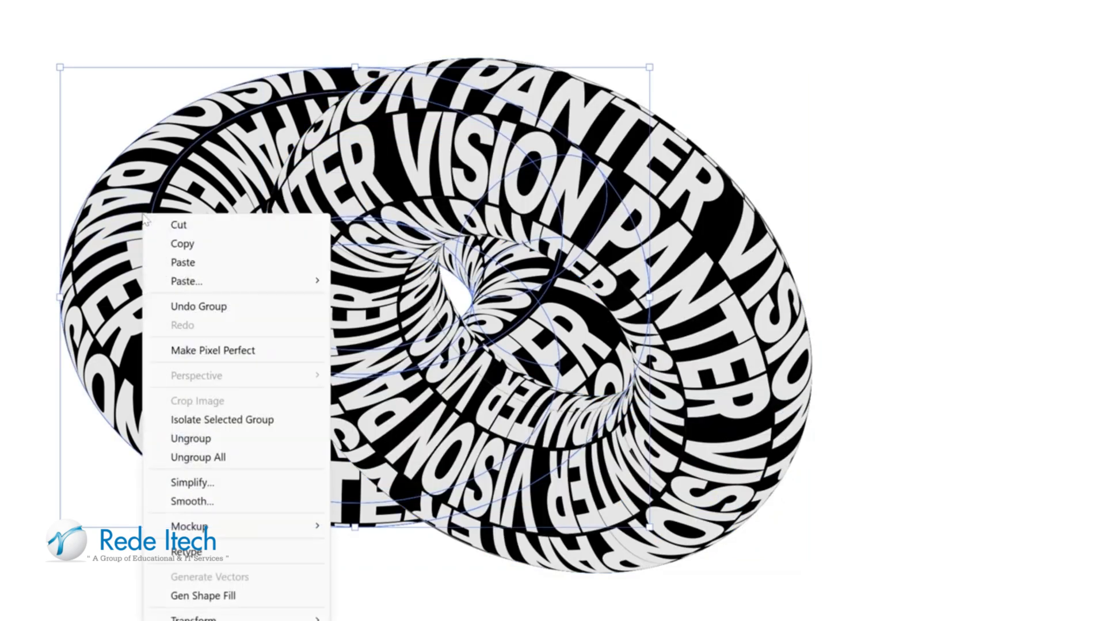
pyautogui.click(198, 457)
pyautogui.rightClick(144, 247)
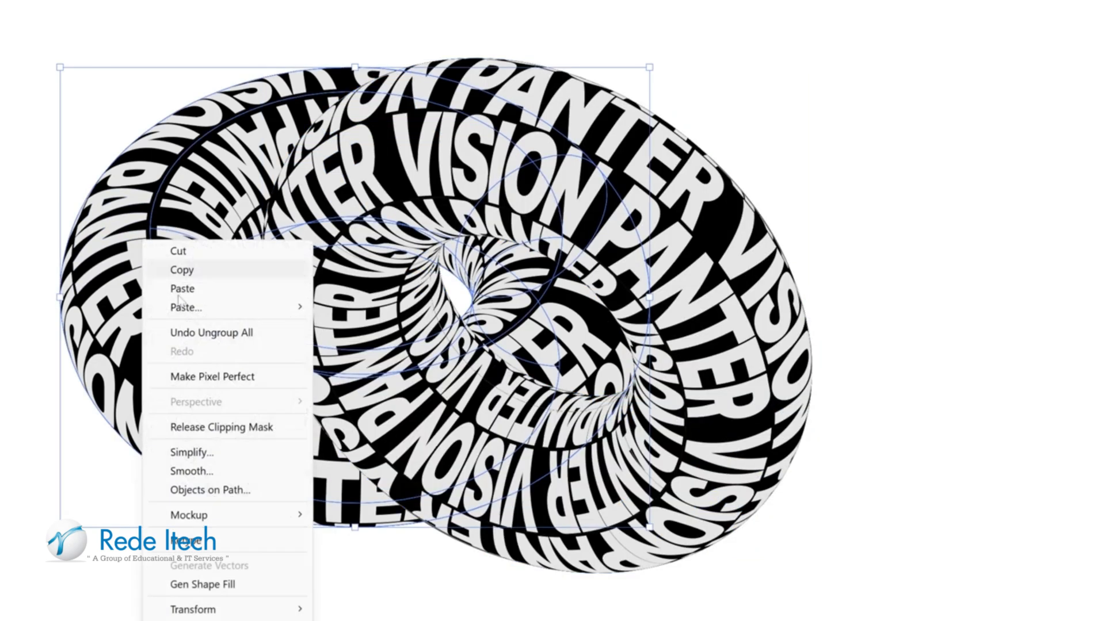
pyautogui.click(253, 427)
pyautogui.rightClick(149, 217)
pyautogui.click(216, 461)
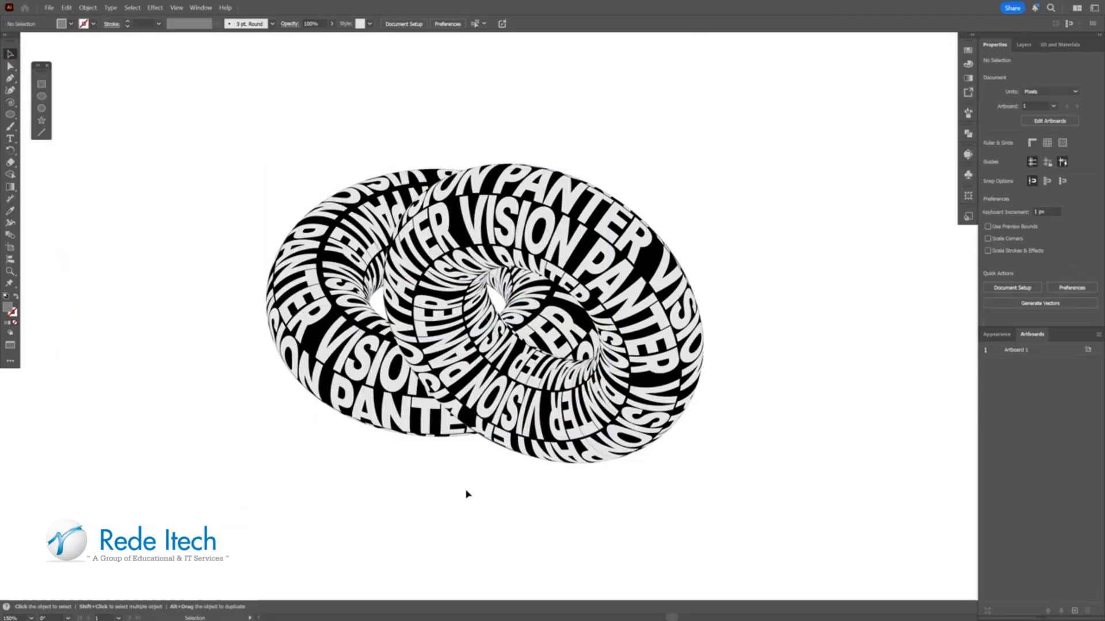
# Step: Paste a copy of the right ring directly in front and unite it into one solid ring silhouette
pyautogui.click(632, 352)
pyautogui.press('a')
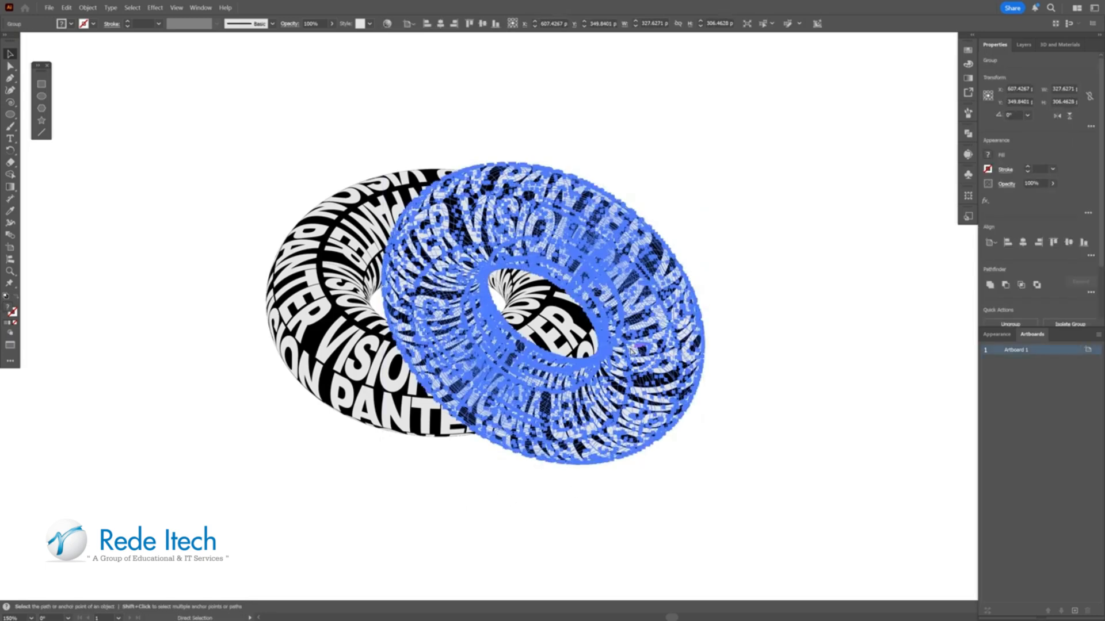
pyautogui.hotkey('ctrl', 'f')
pyautogui.click(49, 7)
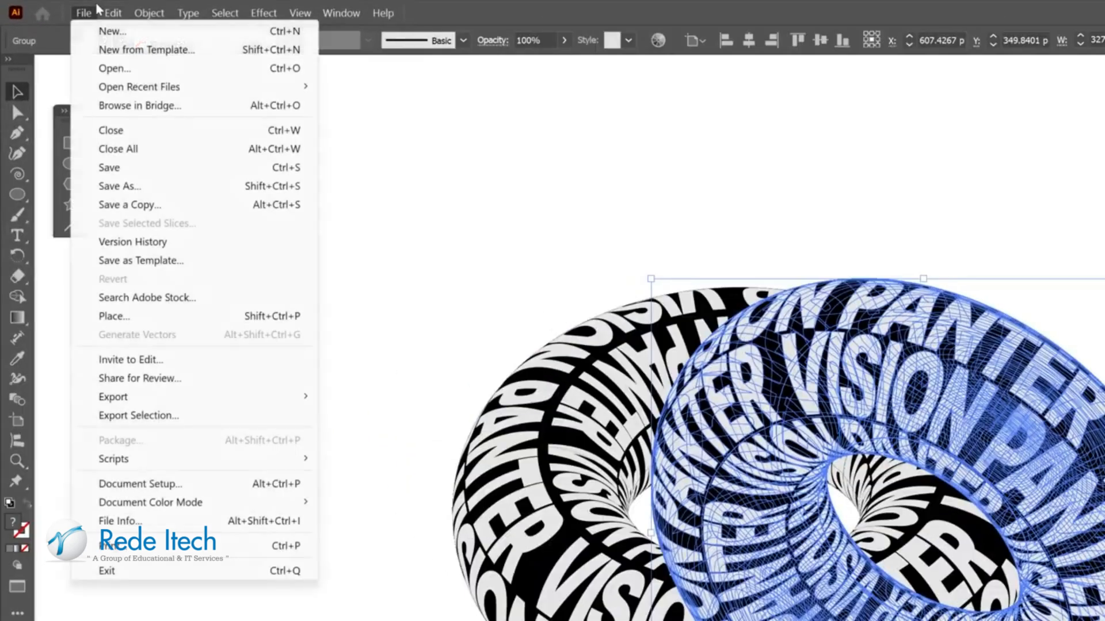
pyautogui.moveTo(66, 7)
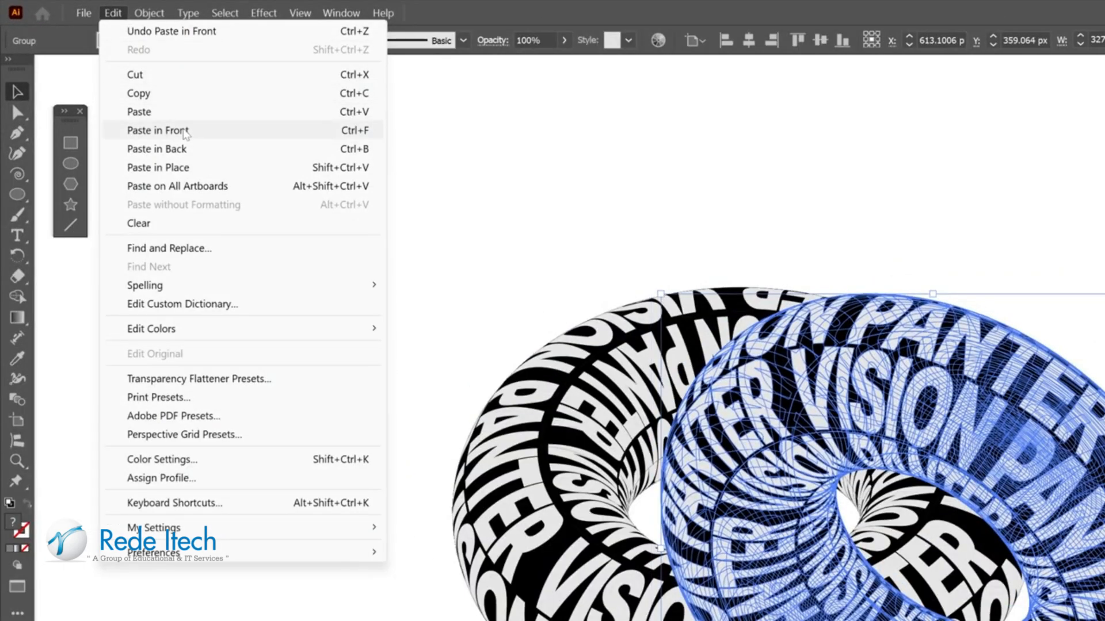
pyautogui.click(185, 132)
pyautogui.click(906, 274)
# Step: Fill the right ring's silhouette with a radial black-to-white gradient, reversed so black sits at the center
pyautogui.click(872, 132)
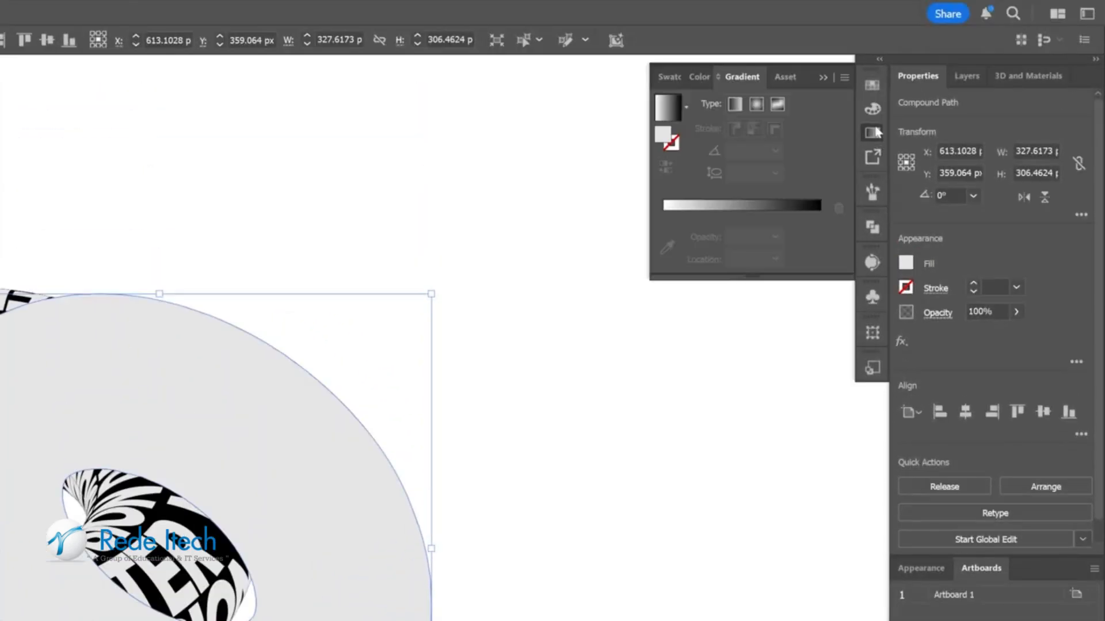
pyautogui.click(756, 207)
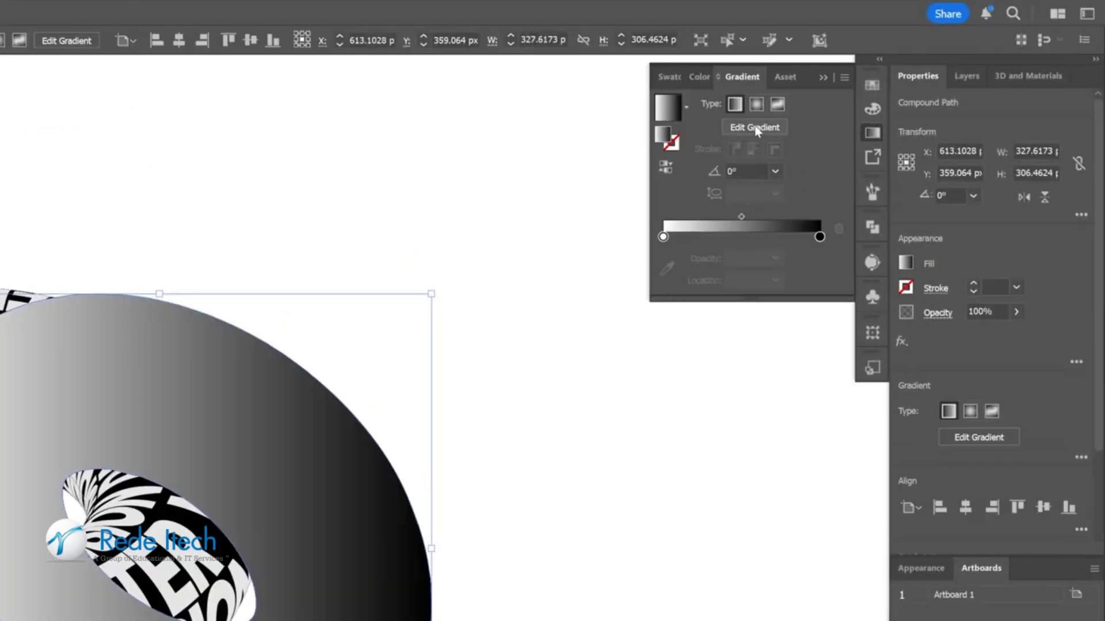
pyautogui.click(755, 105)
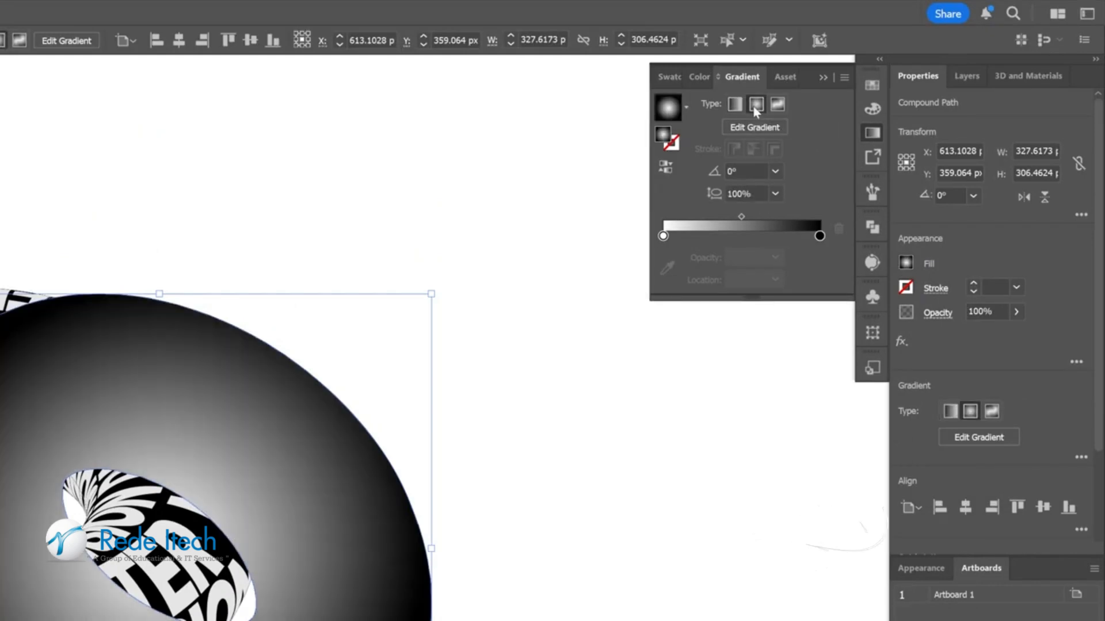
pyautogui.click(671, 169)
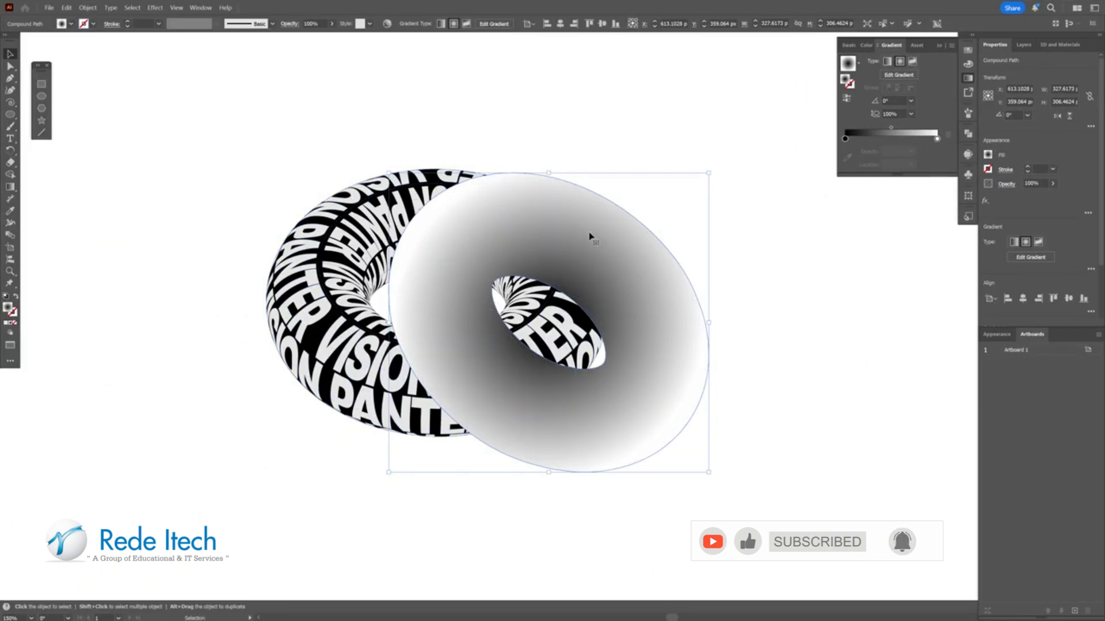
# Step: Move the gradient's dark center to the right ring's upper-left part, at about 23° with an aspect ratio of about 82%
pyautogui.press('g')
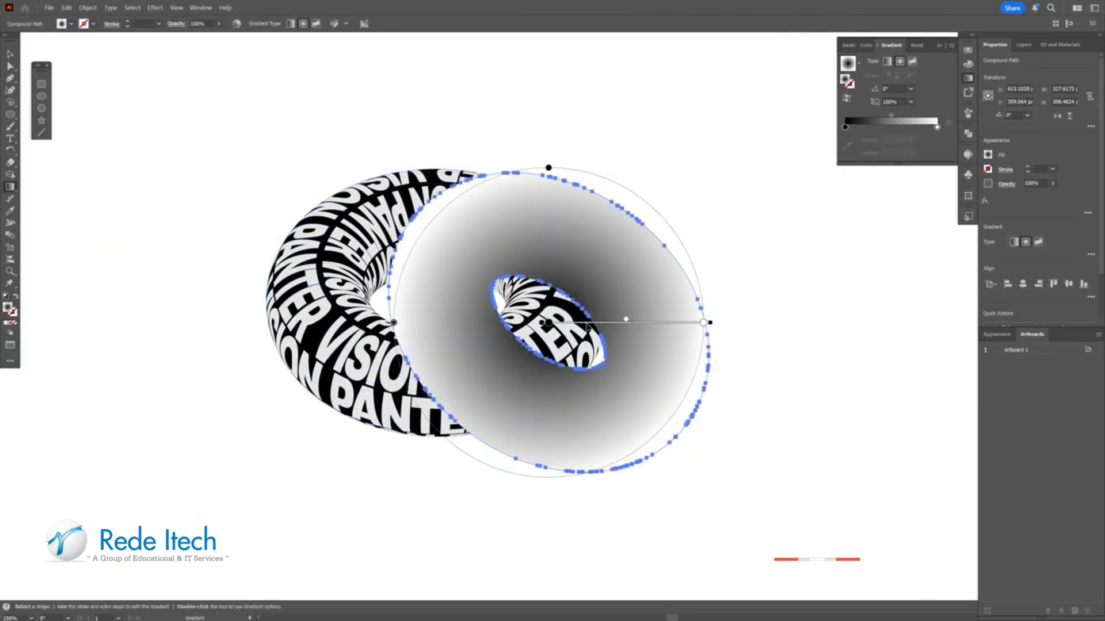
pyautogui.moveTo(589, 325)
pyautogui.mouseDown()
pyautogui.moveTo(543, 249)
pyautogui.moveTo(501, 239)
pyautogui.moveTo(515, 237)
pyautogui.mouseUp()
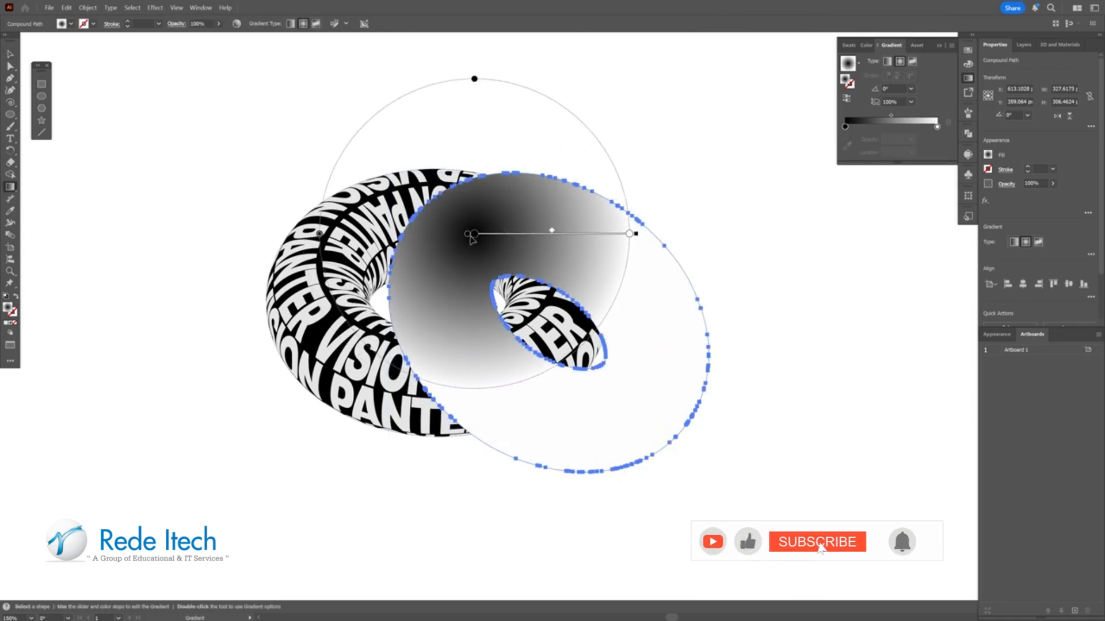
pyautogui.press('v')
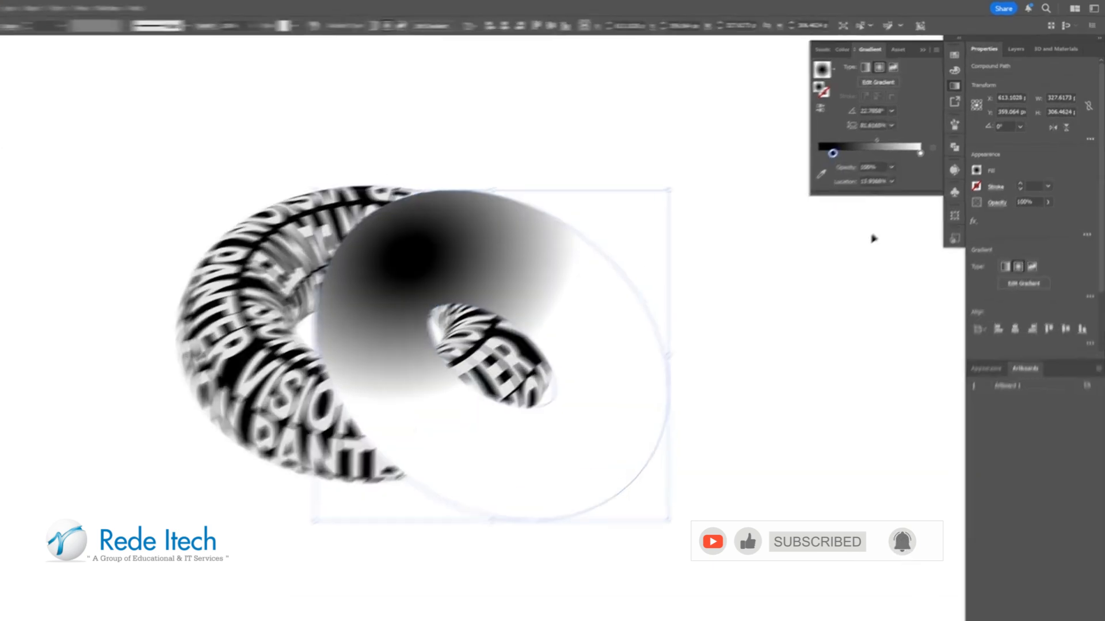
# Step: Set the gradient silhouette's blending mode to Multiply so it shades the lettered ring beneath
pyautogui.click(1001, 185)
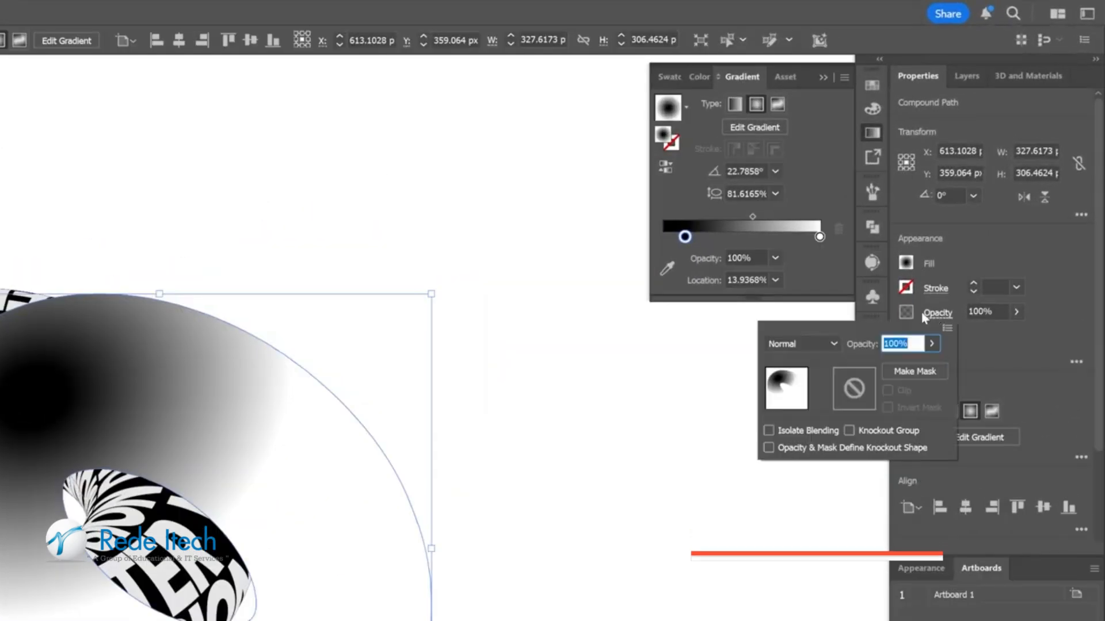
pyautogui.click(807, 342)
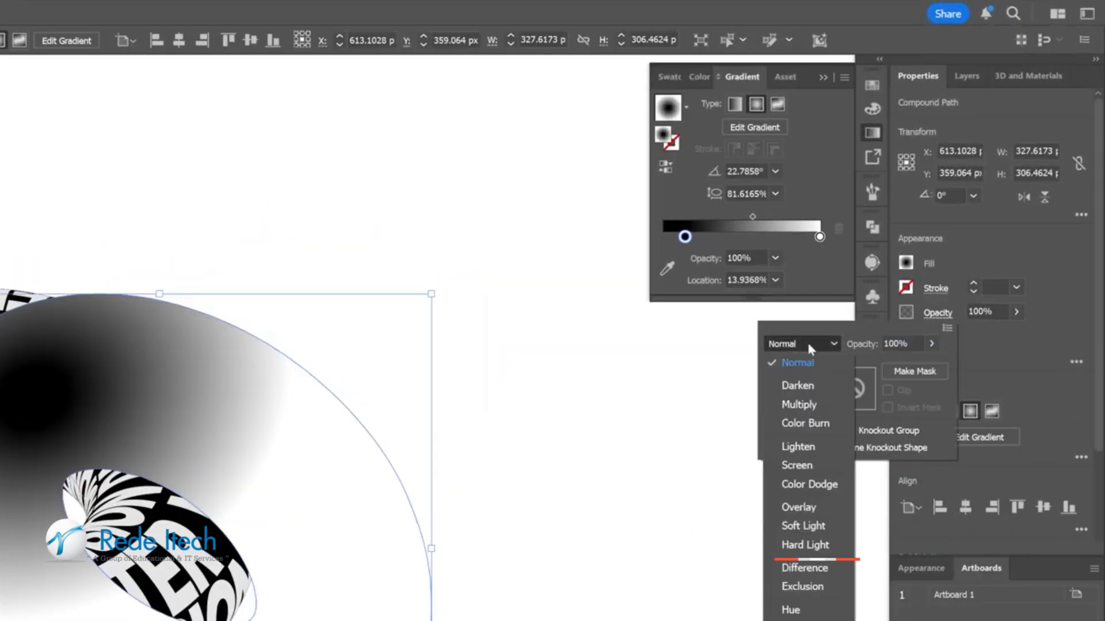
pyautogui.click(820, 409)
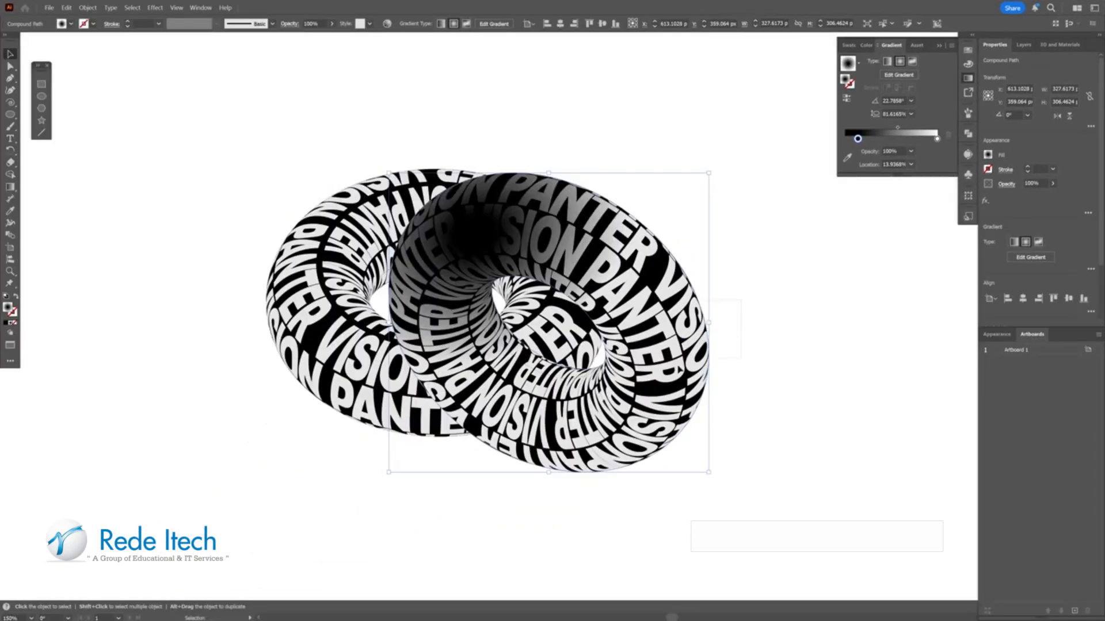
# Step: Group the right ring together with its gradient shading
pyautogui.moveTo(741, 300); pyautogui.dragTo(675, 368)
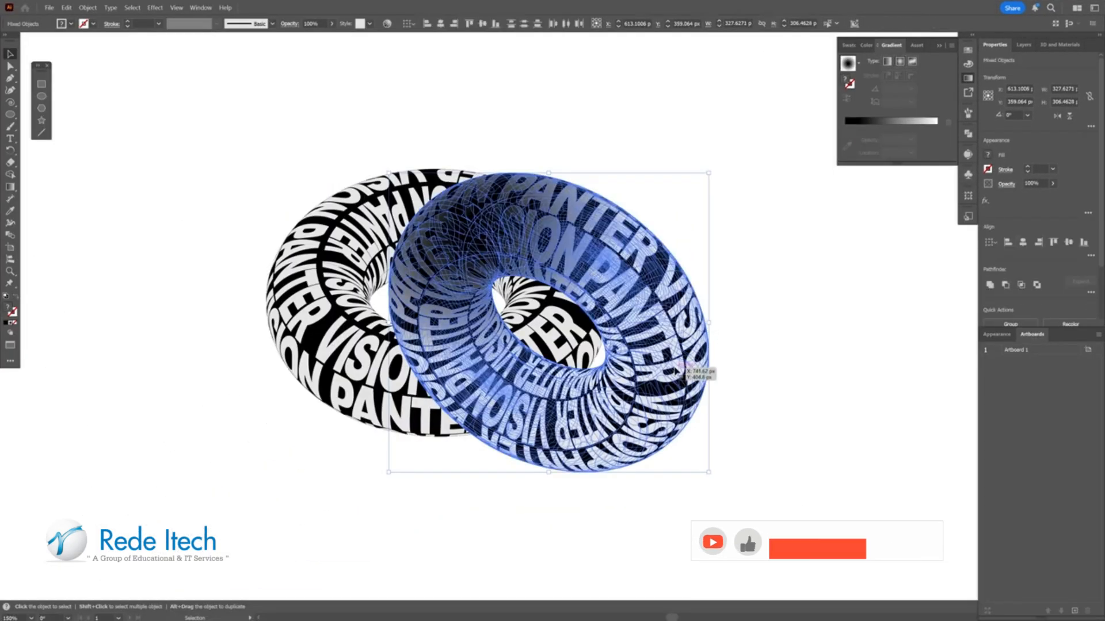
pyautogui.rightClick(675, 368)
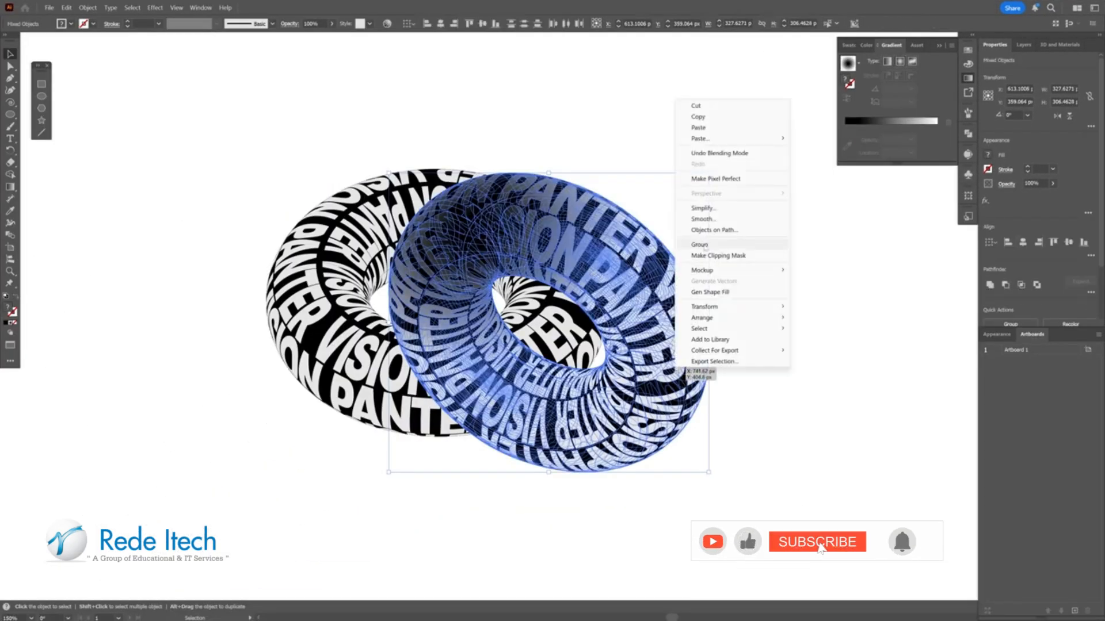
pyautogui.click(700, 244)
pyautogui.click(703, 244)
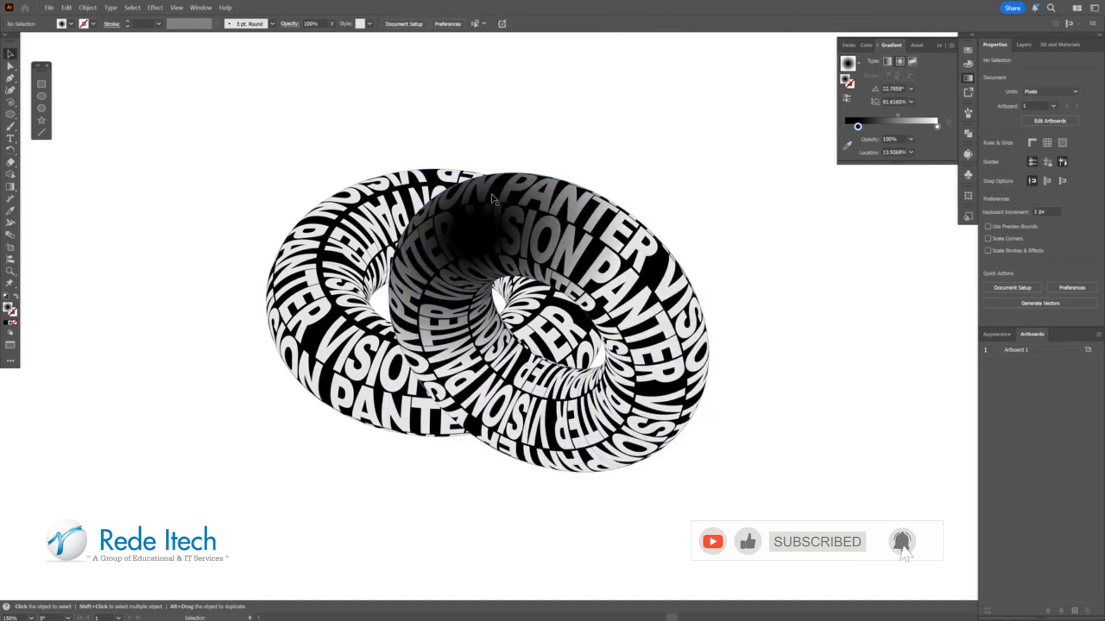
# Step: Paste a copy of the left ring in front and unite it into one solid ring silhouette
pyautogui.click(348, 230)
pyautogui.press('a')
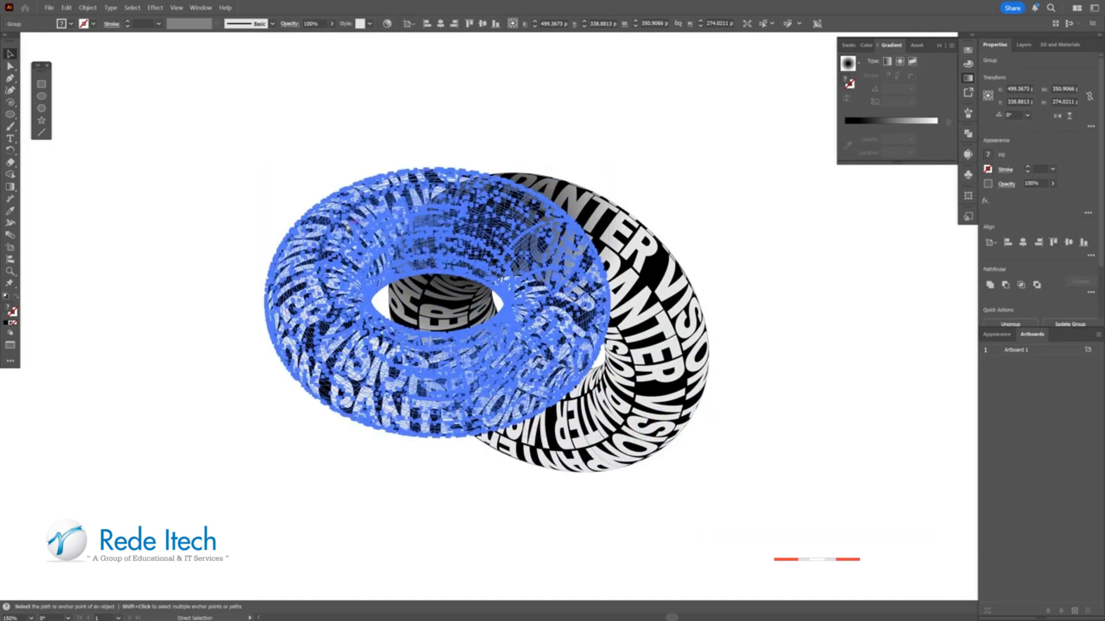
pyautogui.press('v')
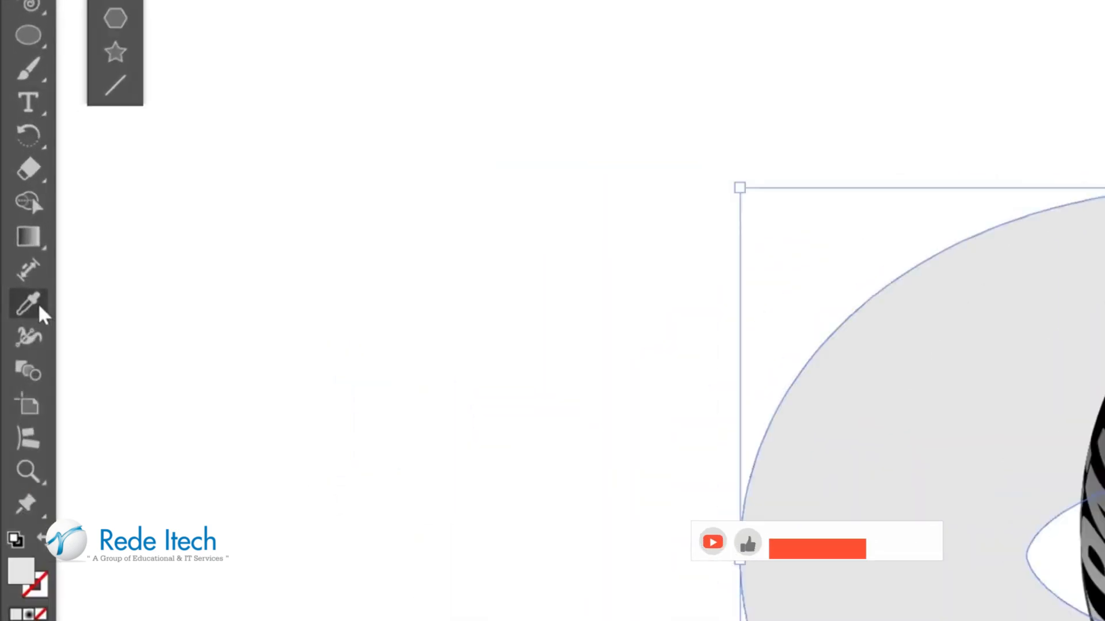
# Step: Sample the right ring's Multiply gradient onto the left silhouette with the Eyedropper and move its dark center to the upper overlap
pyautogui.click(40, 308)
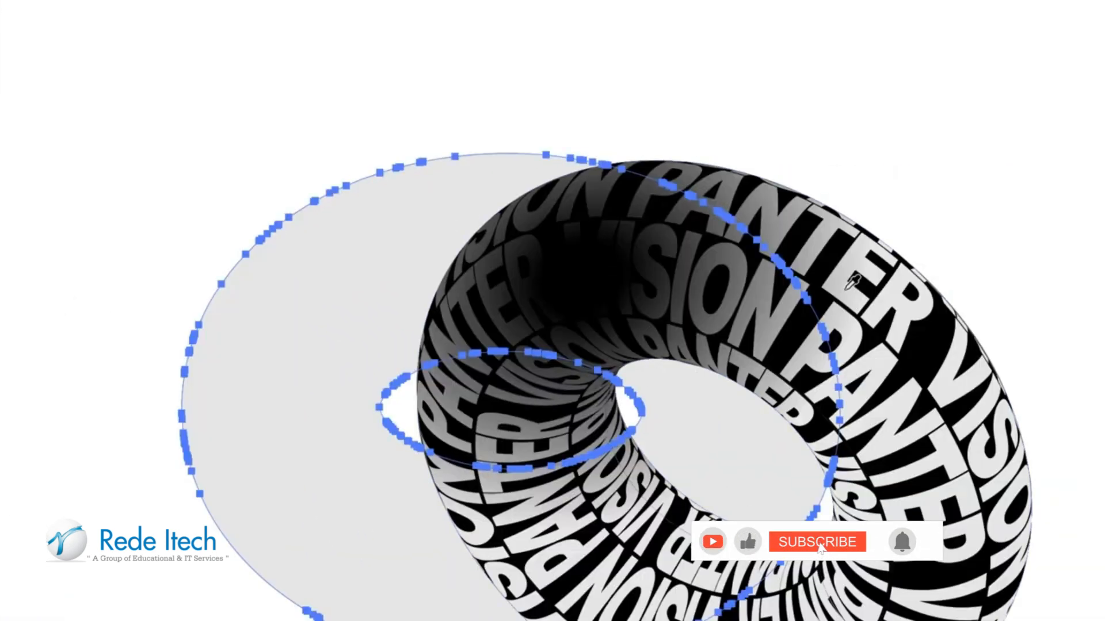
pyautogui.click(720, 279)
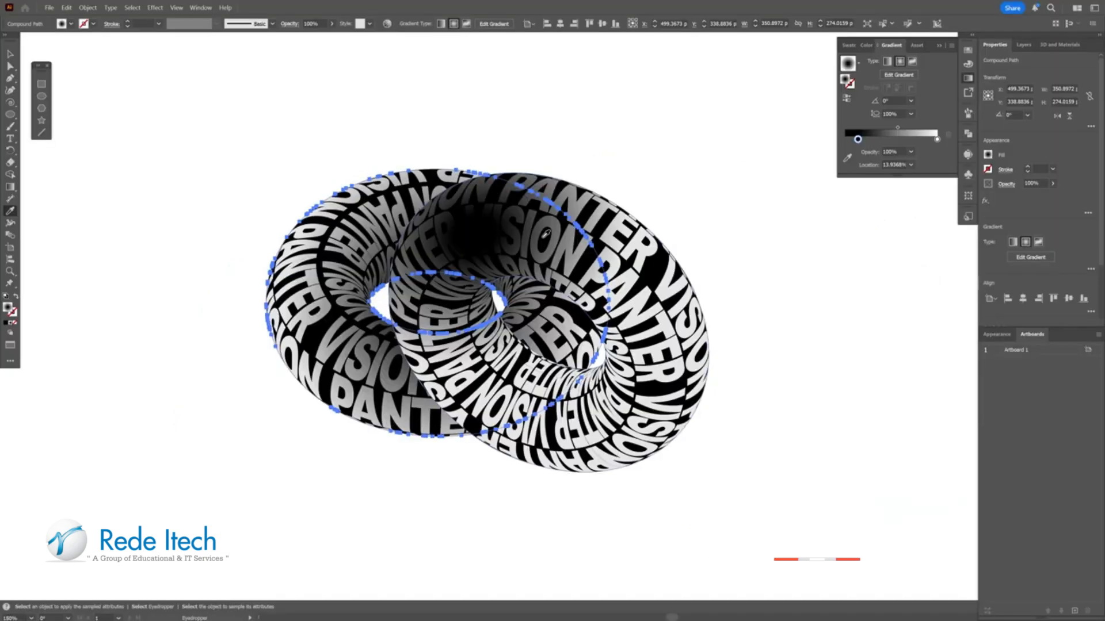
pyautogui.press('g')
pyautogui.moveTo(487, 304)
pyautogui.mouseDown()
pyautogui.moveTo(477, 313)
pyautogui.moveTo(488, 387)
pyautogui.moveTo(532, 390)
pyautogui.moveTo(446, 279)
pyautogui.moveTo(482, 216)
pyautogui.moveTo(473, 242)
pyautogui.moveTo(497, 241)
pyautogui.moveTo(485, 242)
pyautogui.mouseUp()
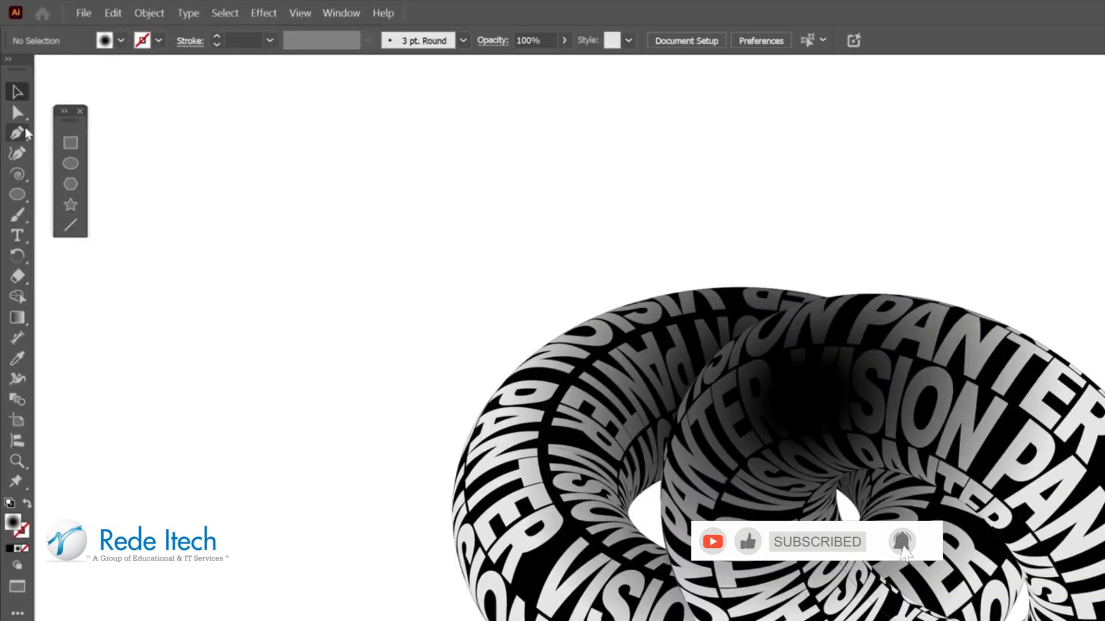
# Step: Directly select the right ring's shading and move its gradient's dark center to the lower-left overlap of the rings
pyautogui.click(13, 74)
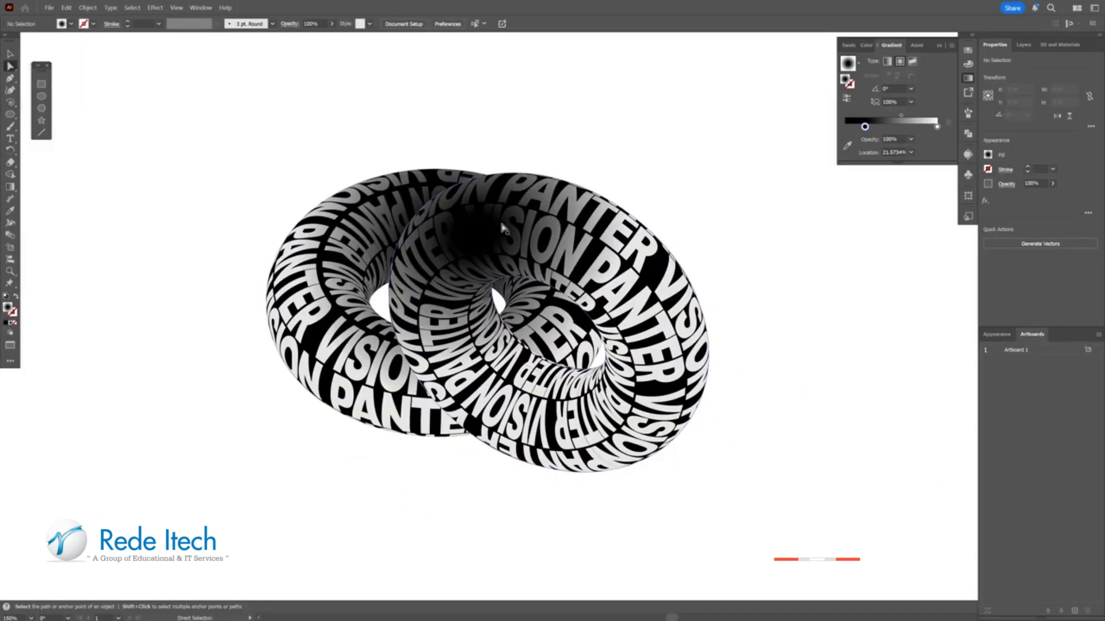
pyautogui.click(725, 330)
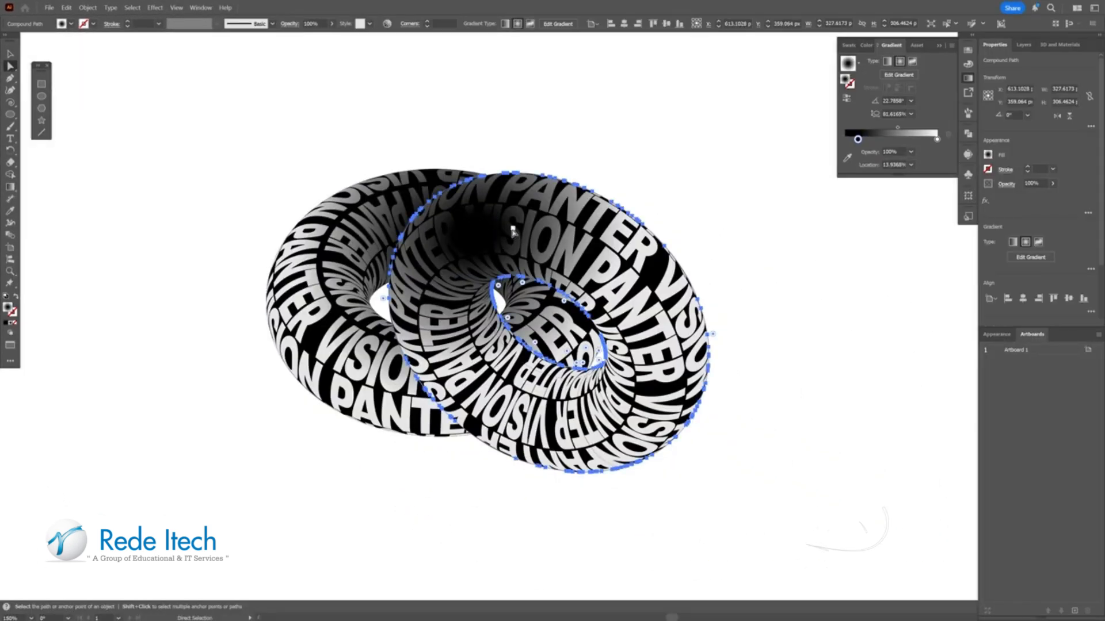
pyautogui.press('g')
pyautogui.moveTo(514, 218); pyautogui.dragTo(530, 340)
pyautogui.press('v')
# Step: Group the left ring together with its gradient shading
pyautogui.click(283, 407)
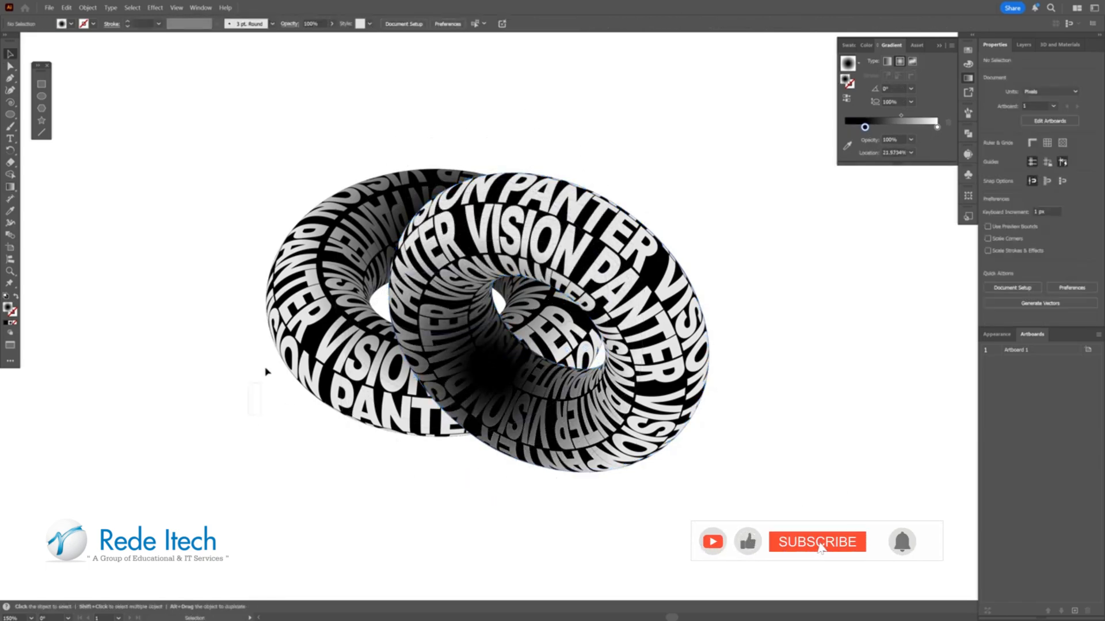
pyautogui.click(298, 255)
pyautogui.rightClick(298, 255)
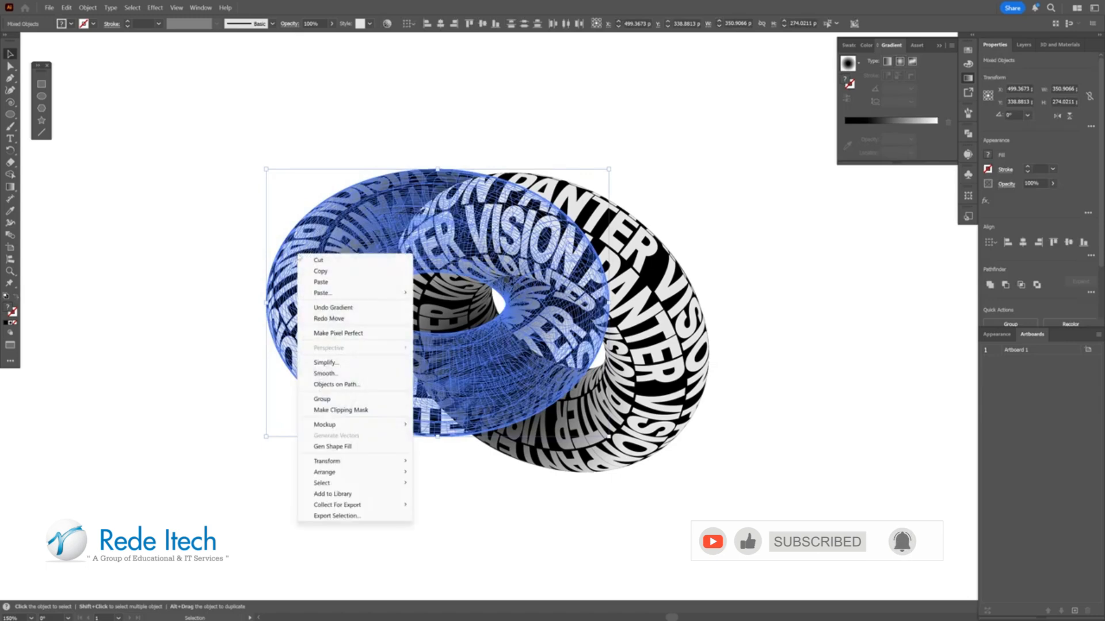
pyautogui.click(322, 398)
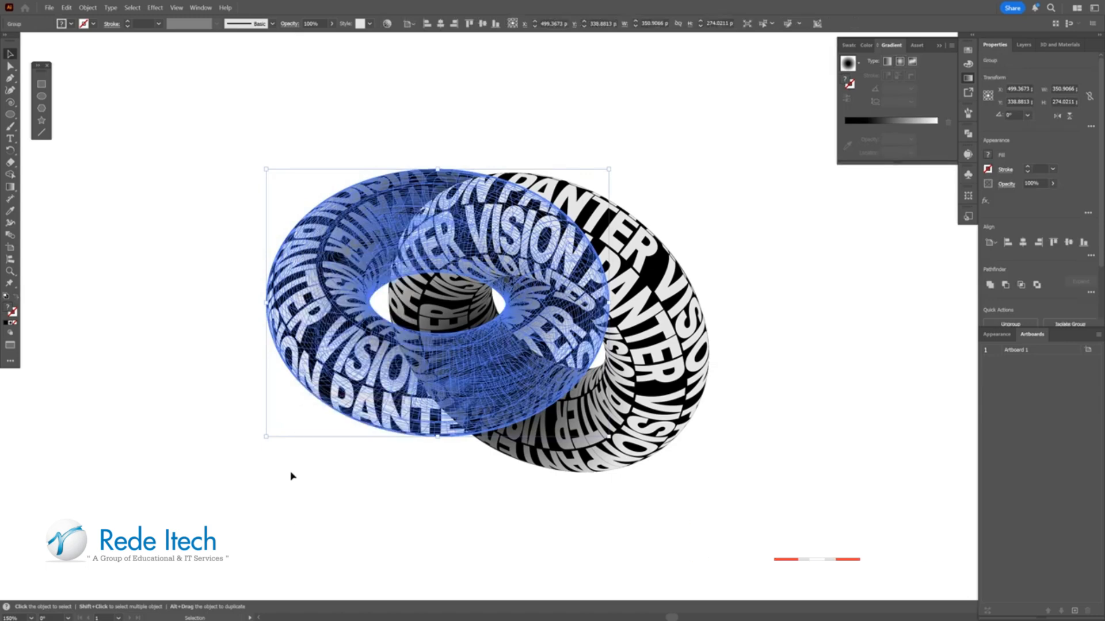
# Step: Make an Intertwine of both rings and bring the left ring in front of the right one at their lower overlap
pyautogui.keyDown('shift'); pyautogui.click(657, 291); pyautogui.keyUp('shift')
pyautogui.click(83, 11)
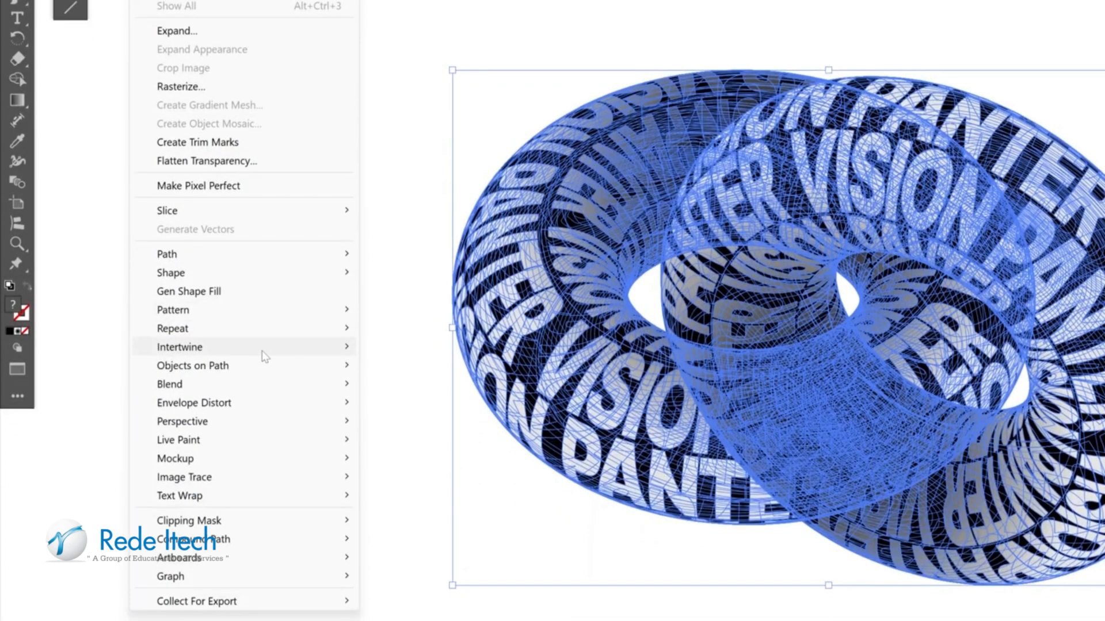
pyautogui.moveTo(262, 570)
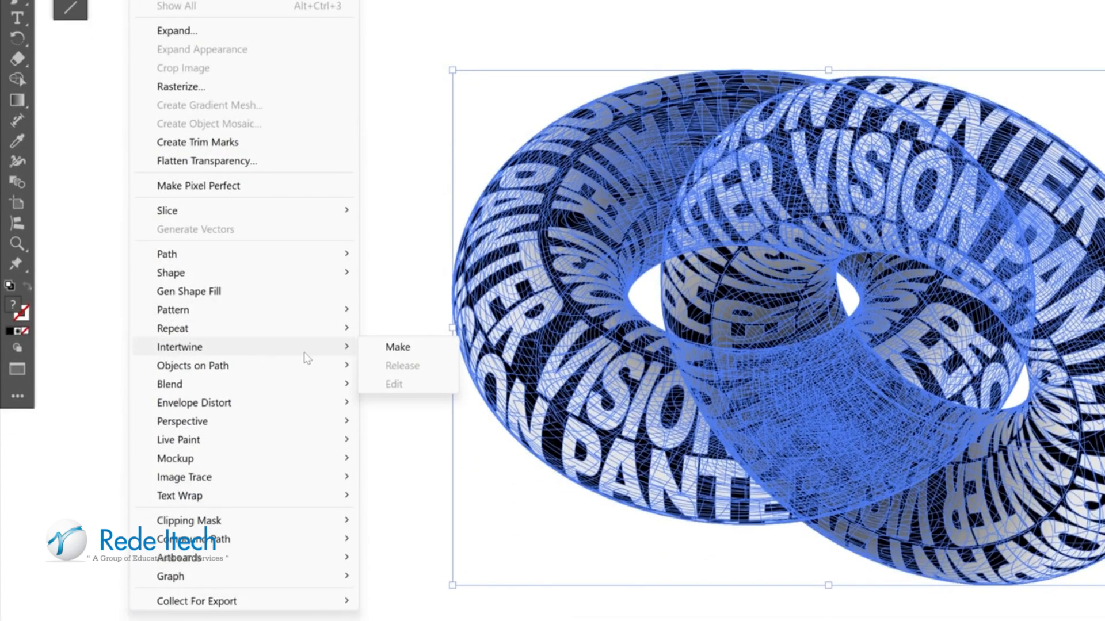
pyautogui.click(410, 348)
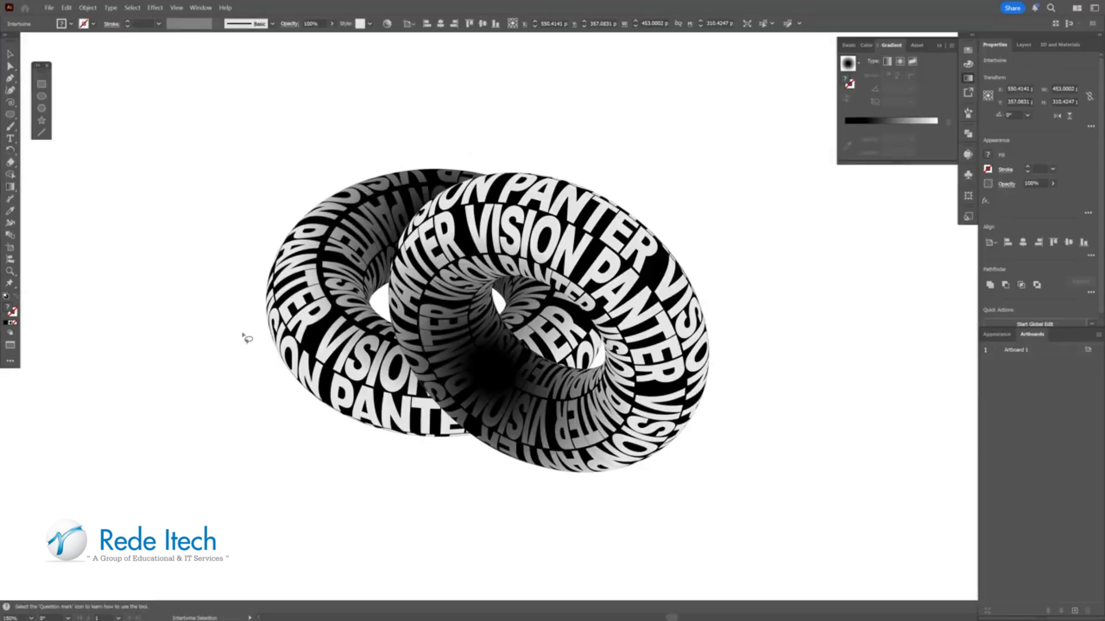
pyautogui.click(496, 372)
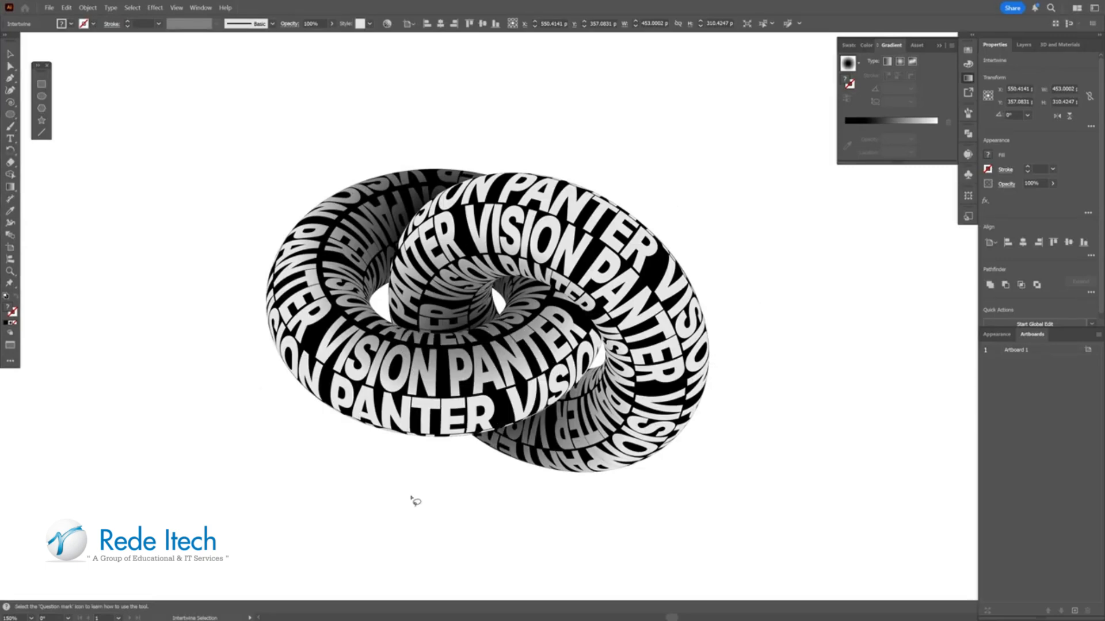